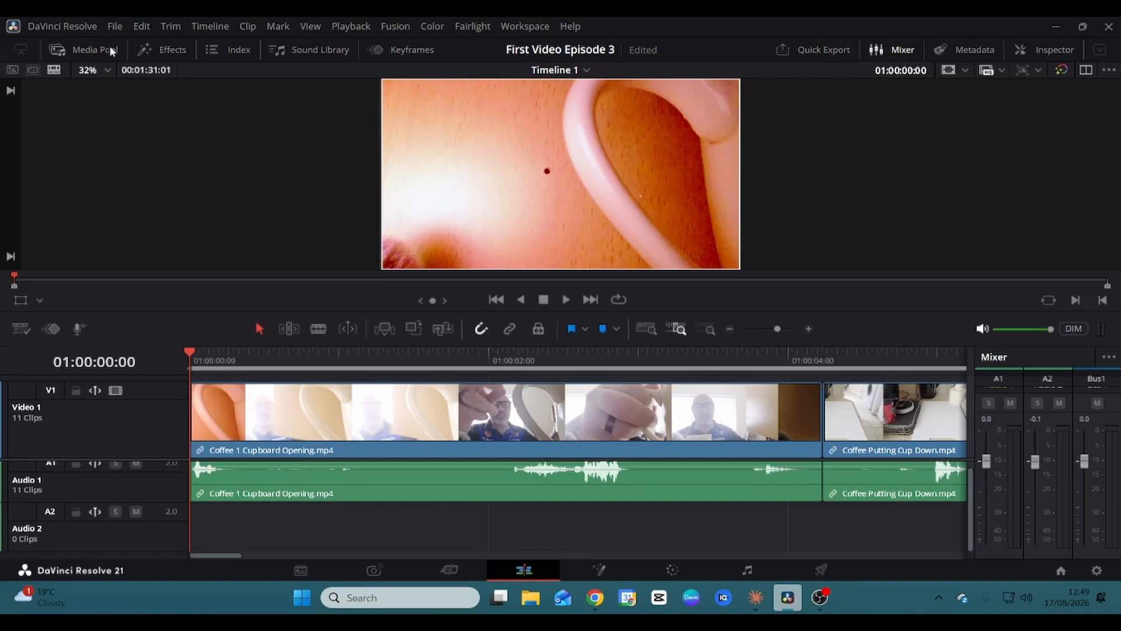
Browse the video and audio transitions in the Effects Library, then close it.
click(168, 49)
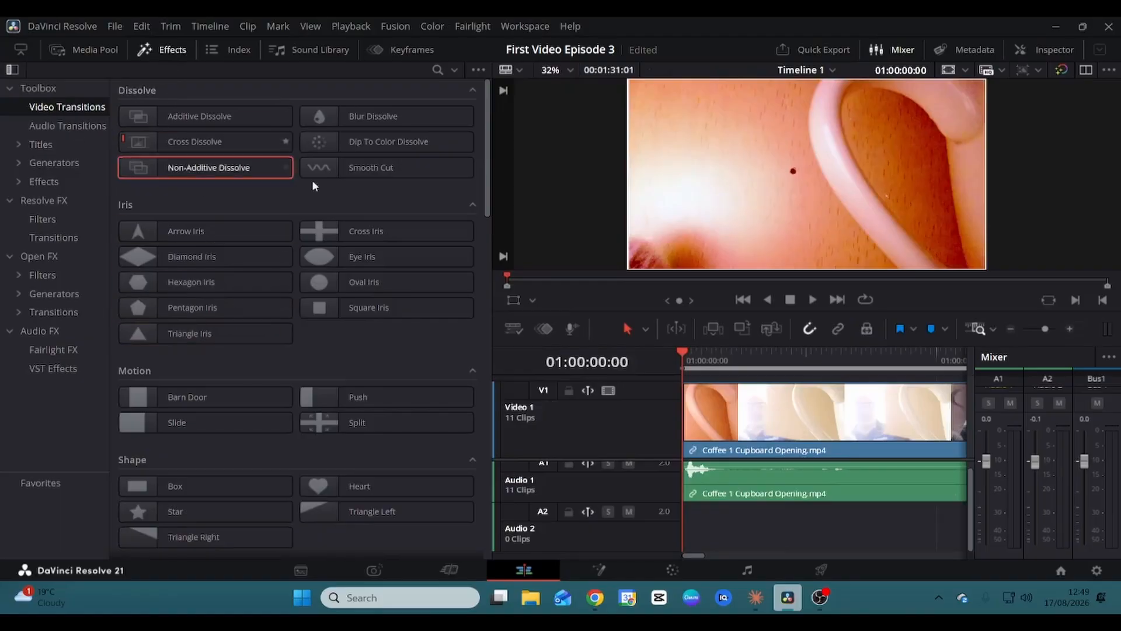
scroll(404, 199, down, 5)
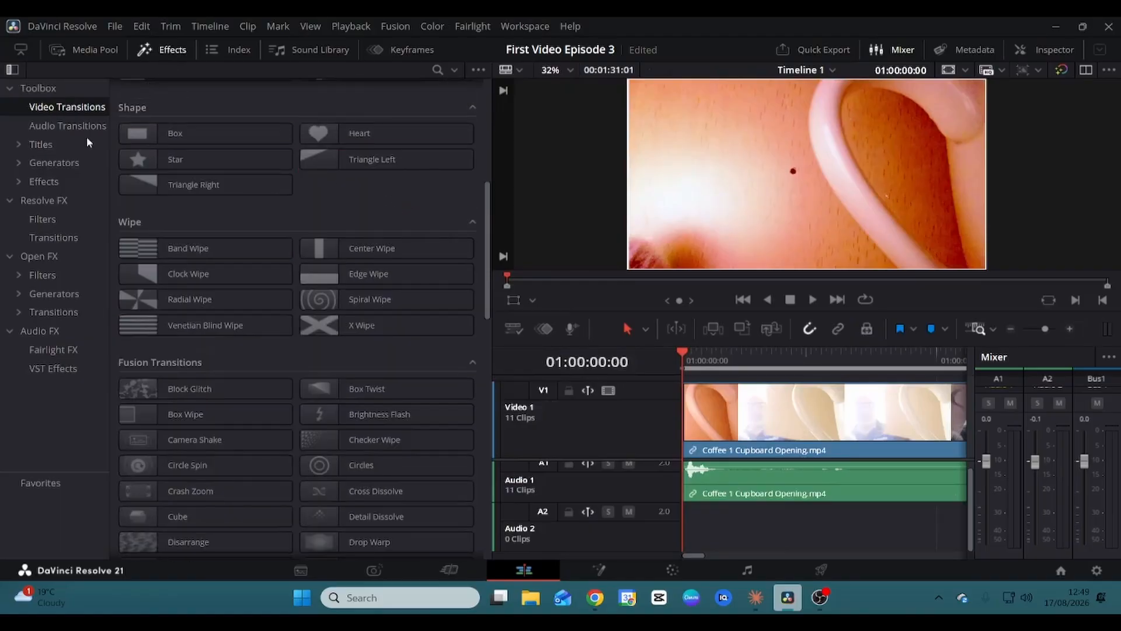
click(64, 128)
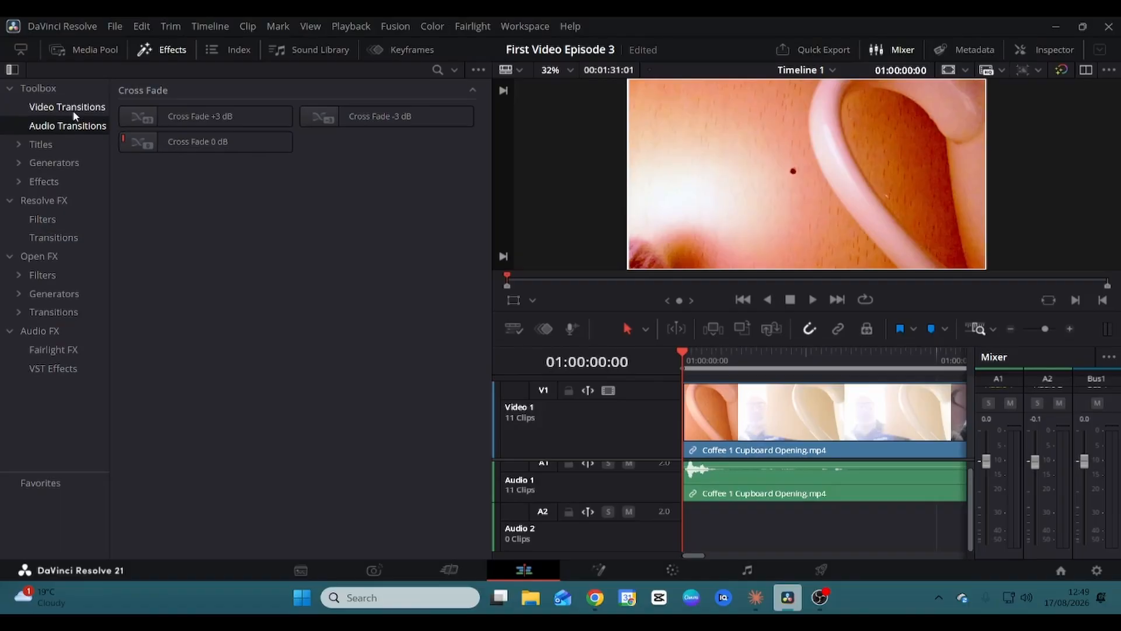
click(72, 110)
scroll(157, 206, down, 5)
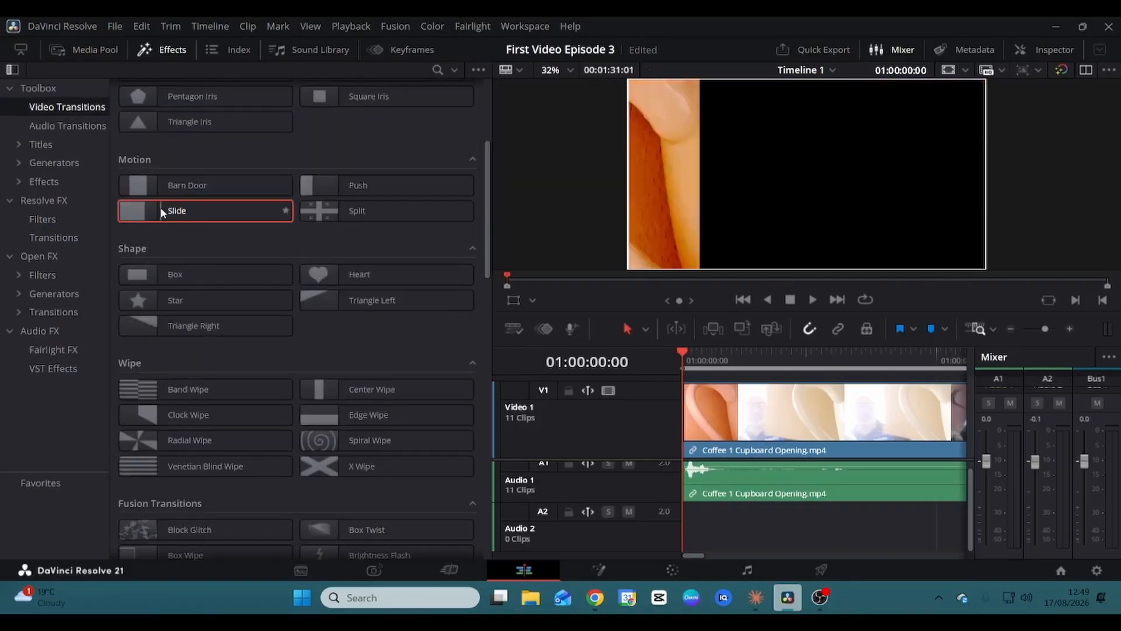
scroll(160, 207, up, 4)
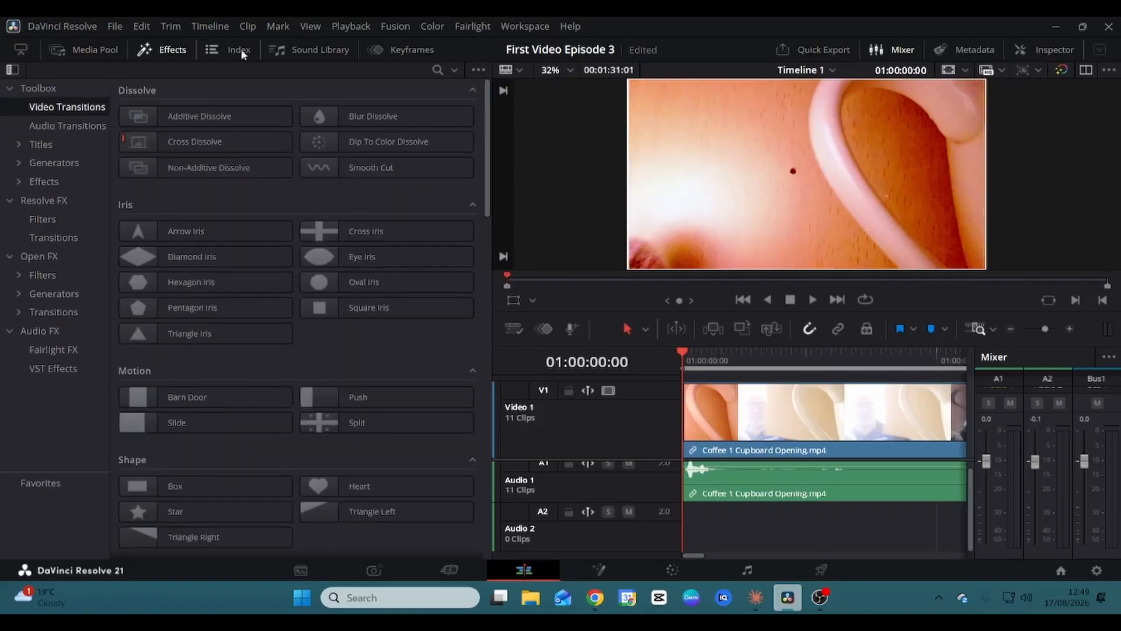
click(170, 54)
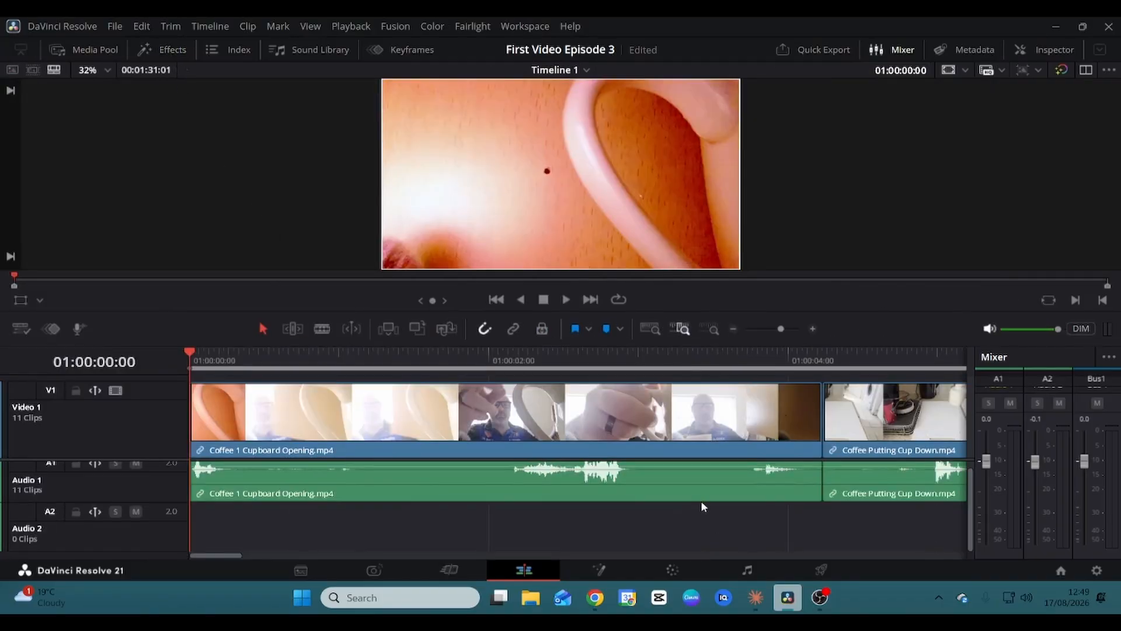
Add a 14-frame cross dissolve between Coffee 1 Cupboard Opening and Coffee Putting Cup Down, then play it back.
key(space)
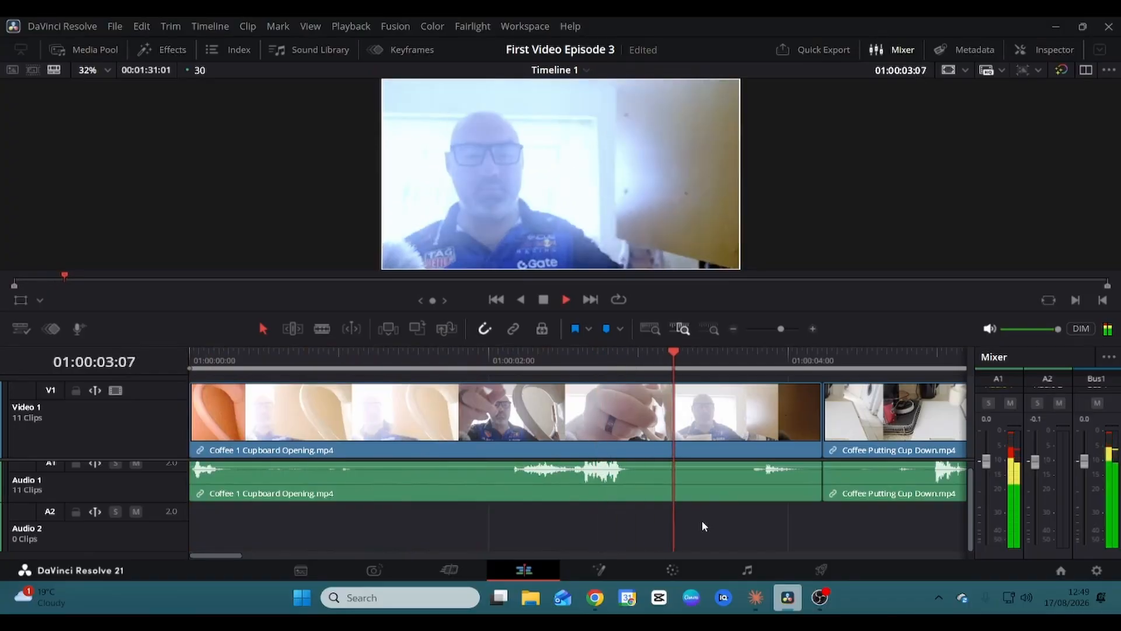
key(space)
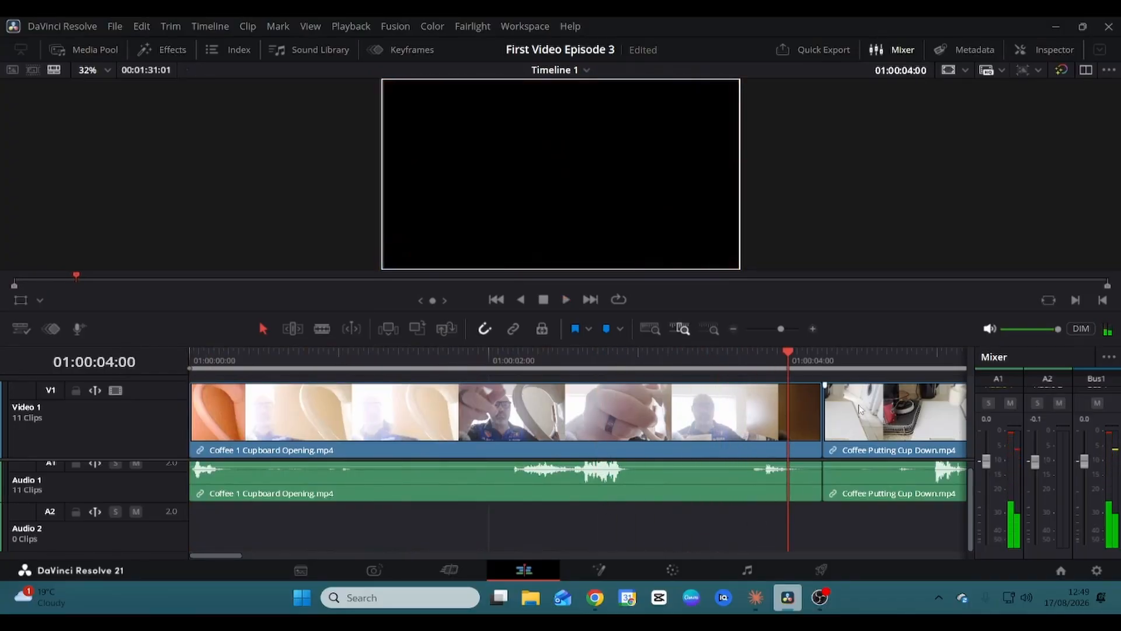
click(823, 413)
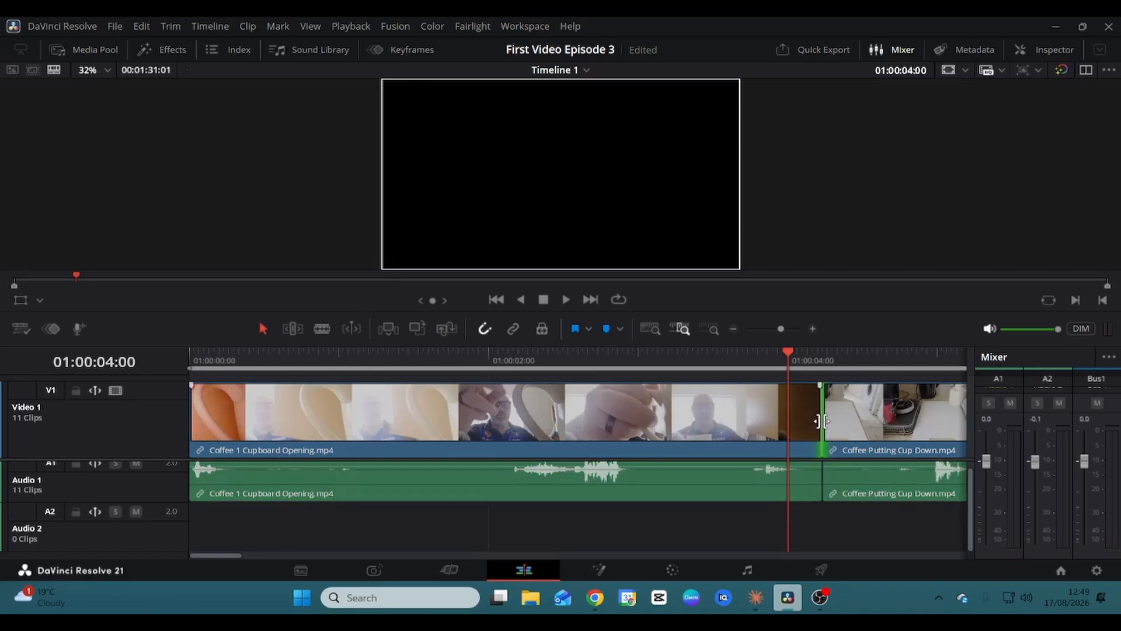
right_click(822, 421)
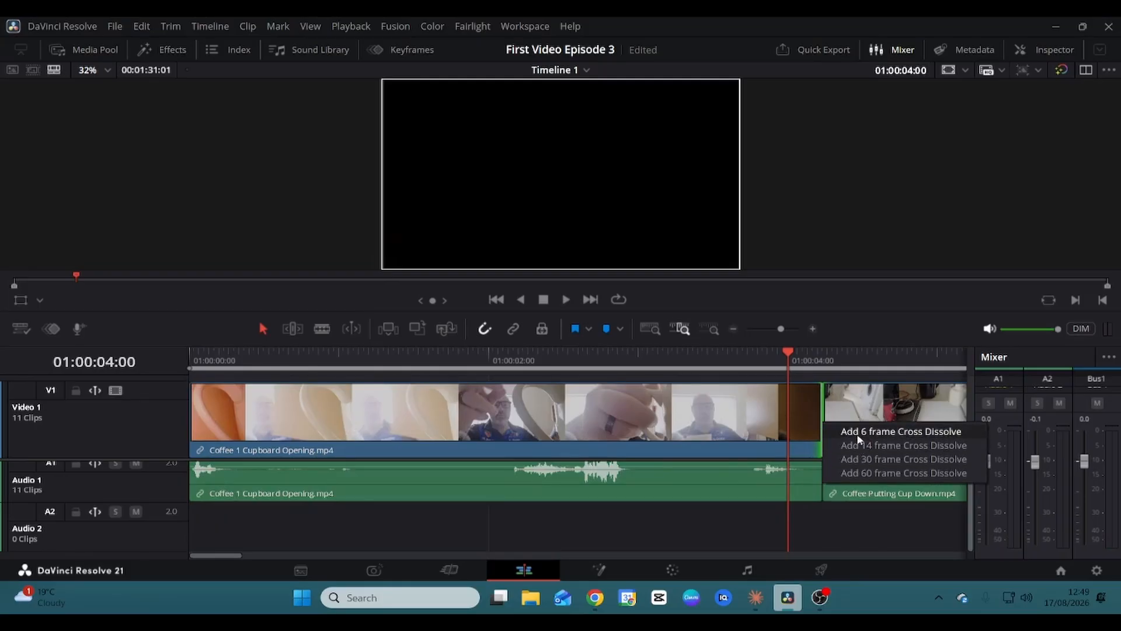
click(858, 445)
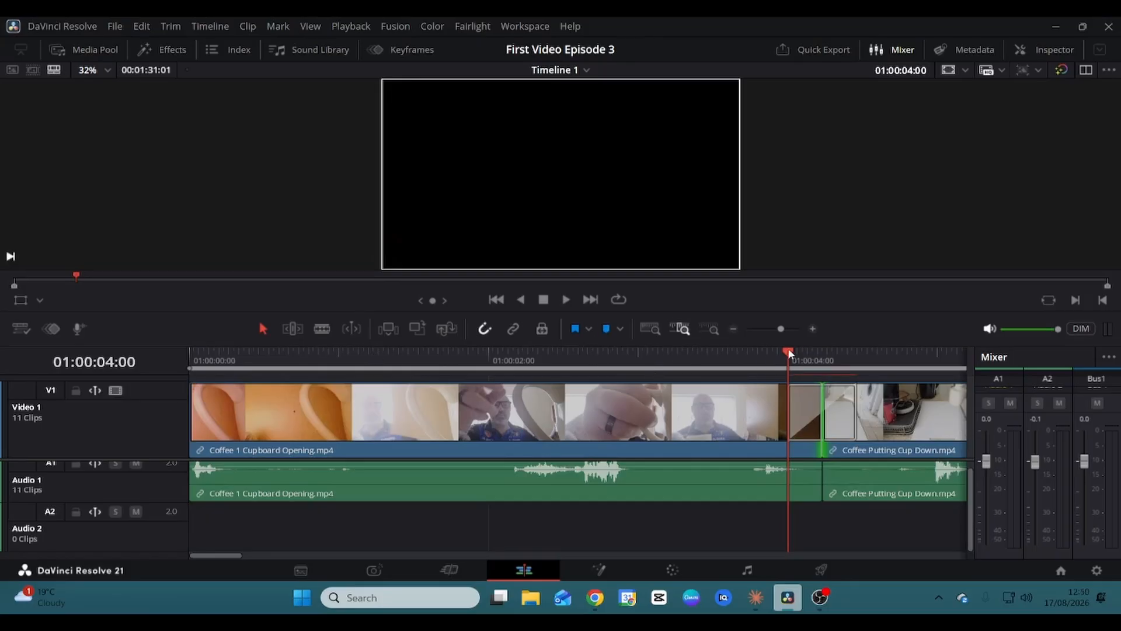
drag(787, 348, 722, 354)
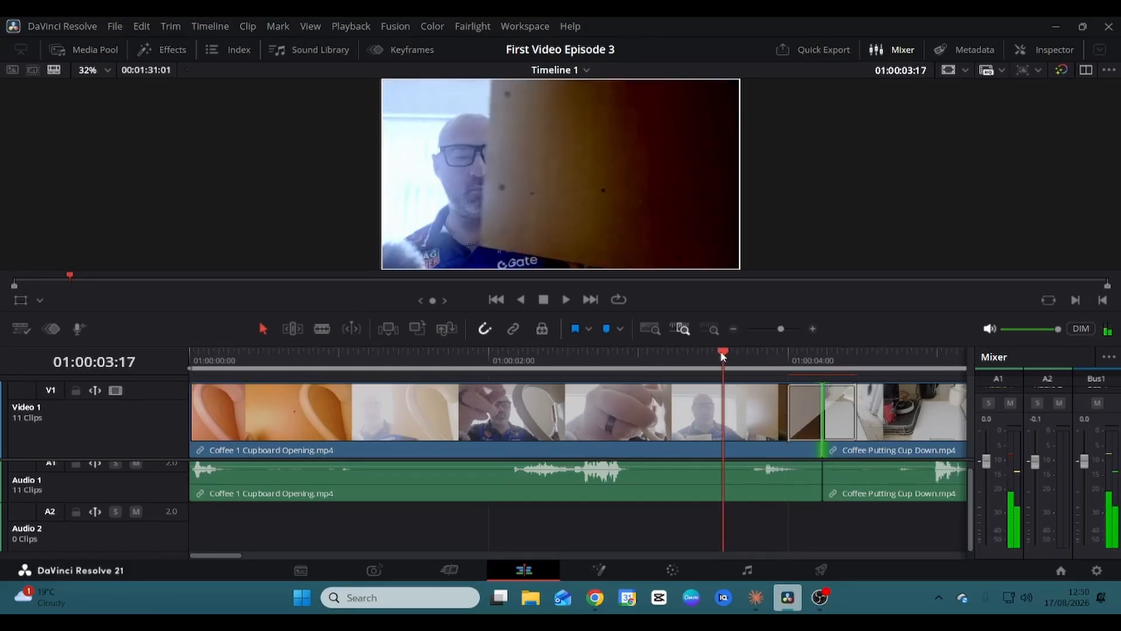
key(space)
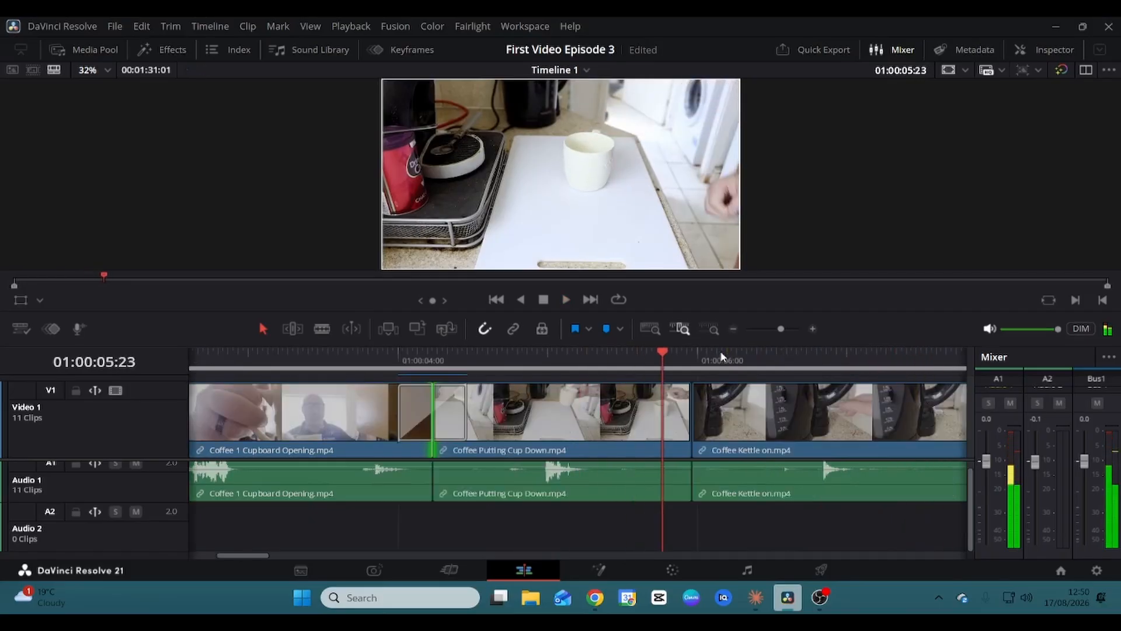
Add a 14-frame cross dissolve at the cut into Coffee Kettle on and play it back.
right_click(694, 418)
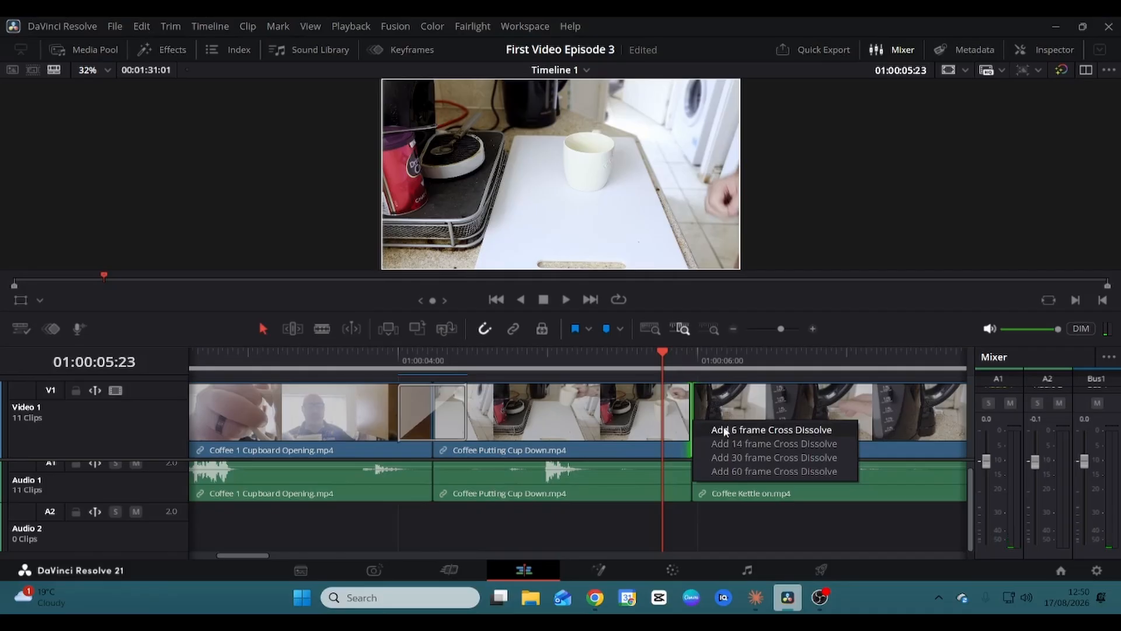
click(738, 446)
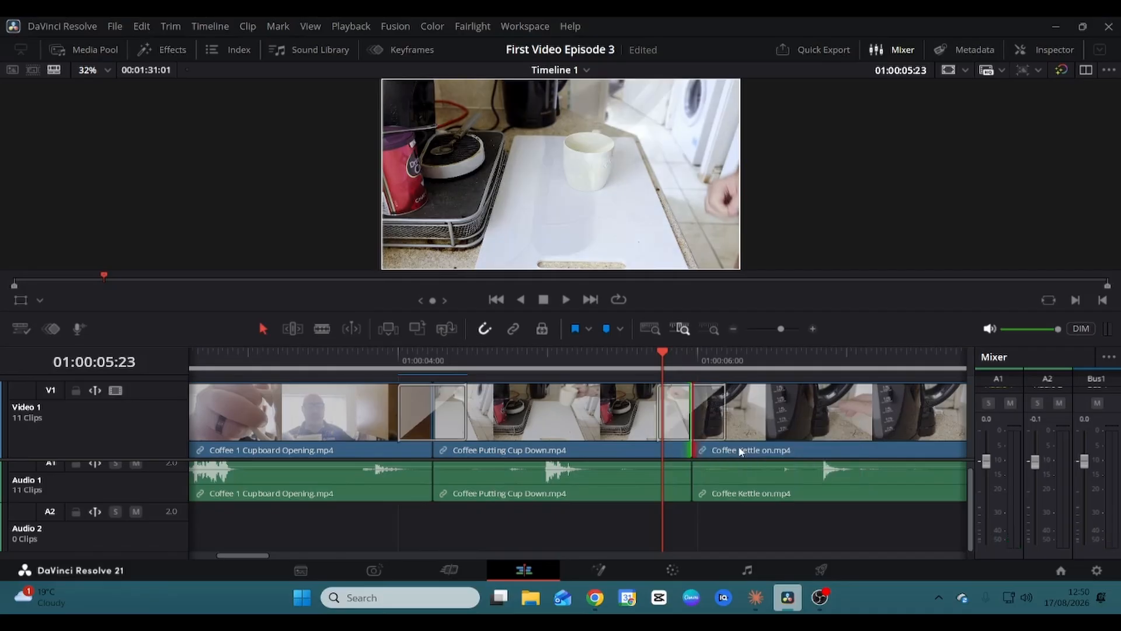
key(space)
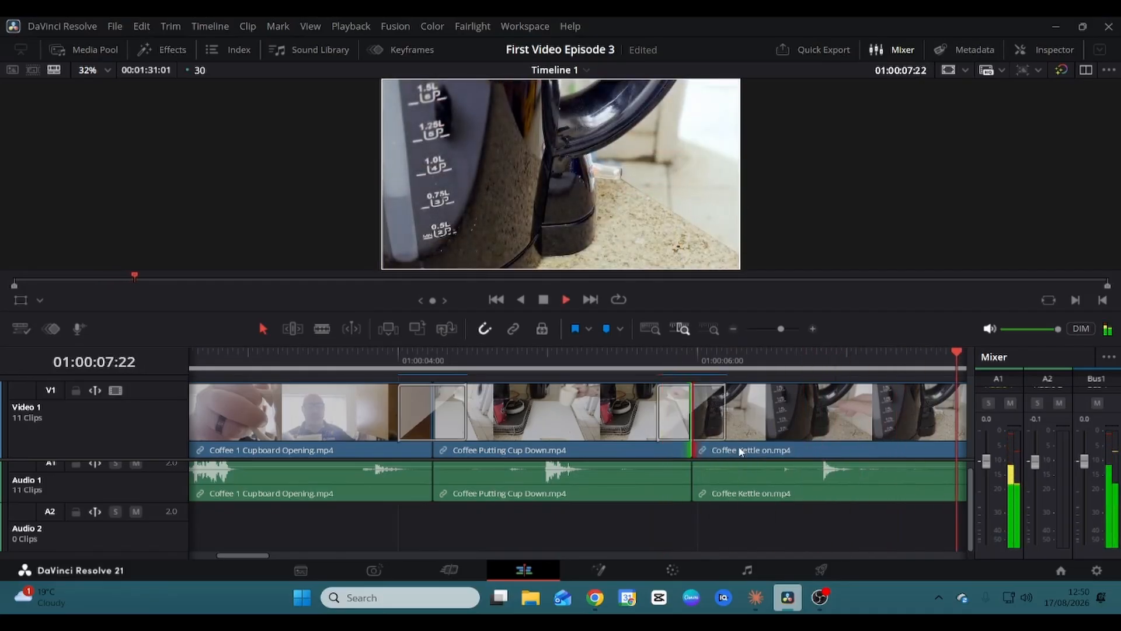
key(space)
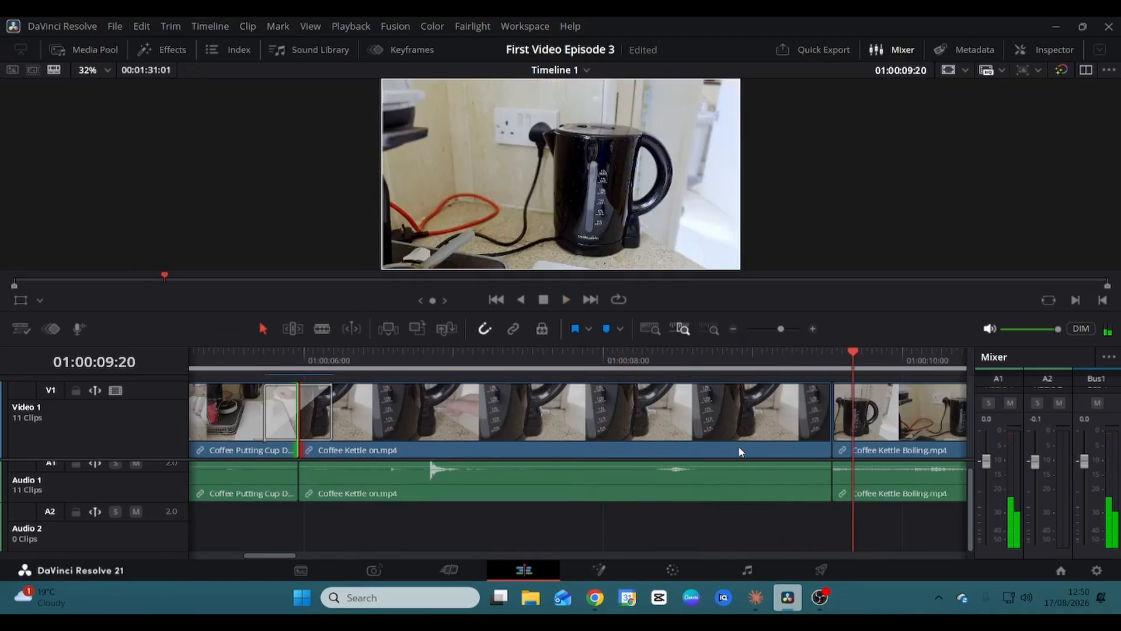
Add a 14-frame cross dissolve into Coffee Kettle Boiling, lengthen it to start earlier, and preview it.
click(832, 425)
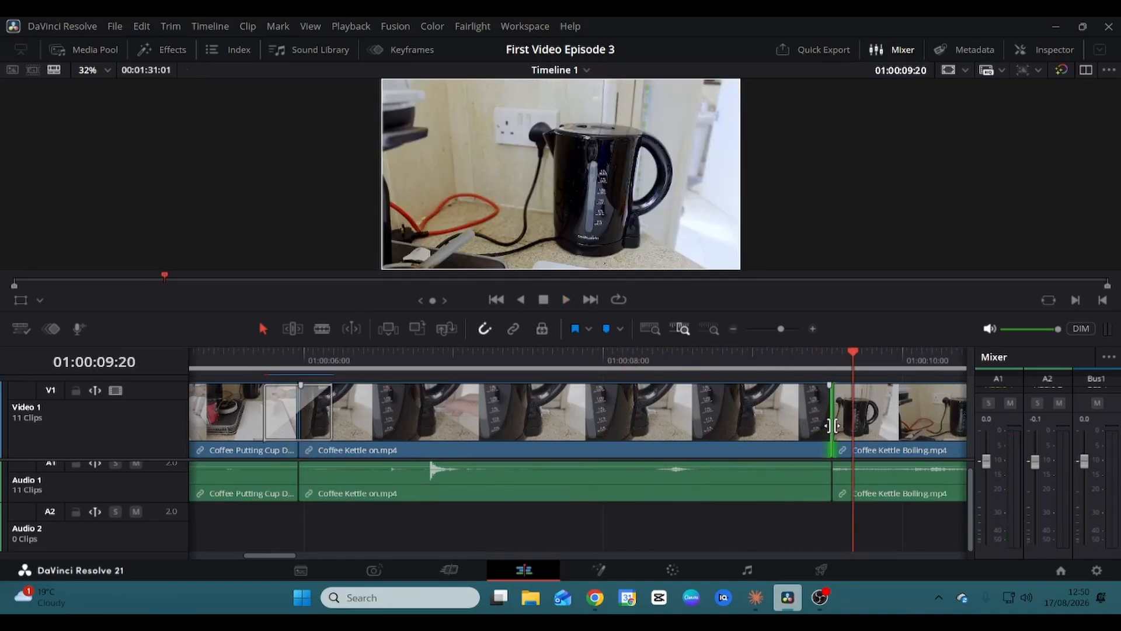
right_click(832, 425)
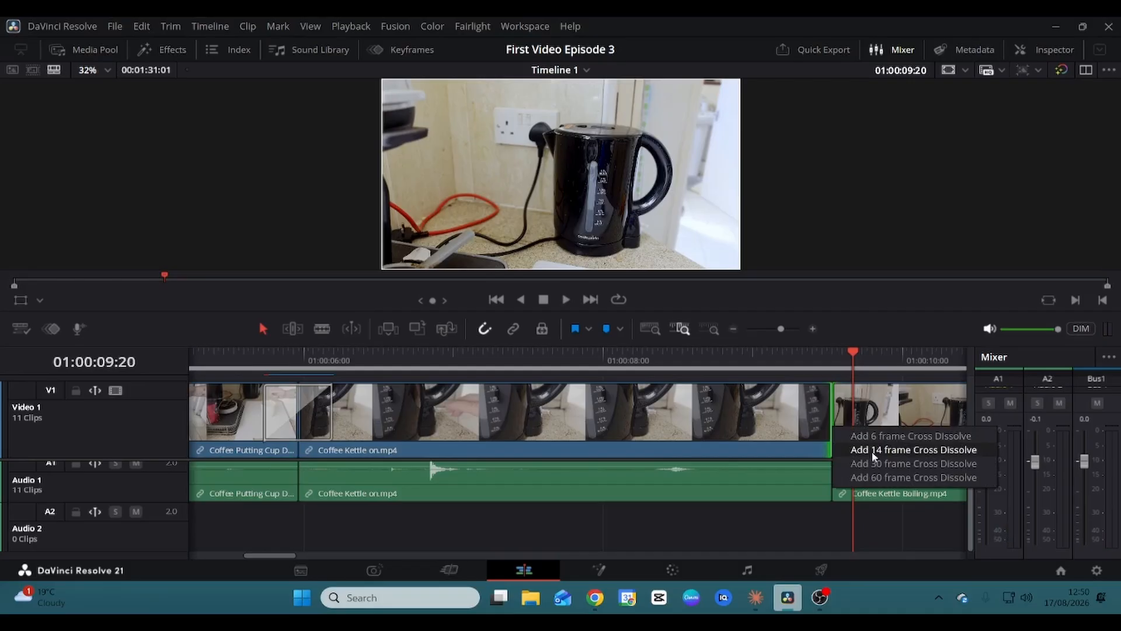
click(874, 456)
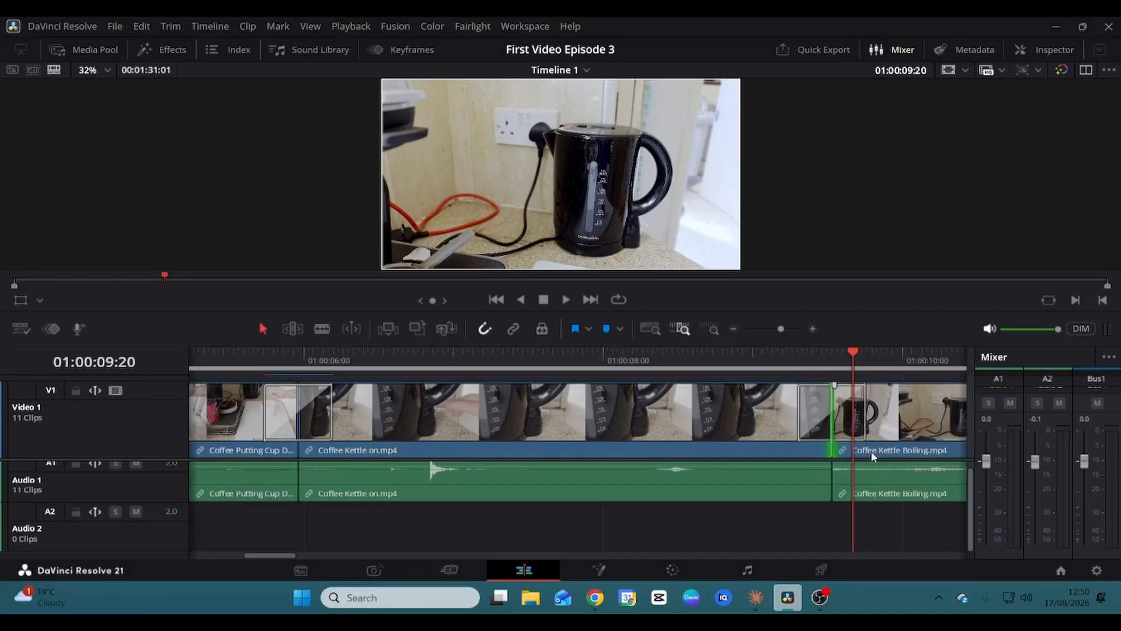
key(space)
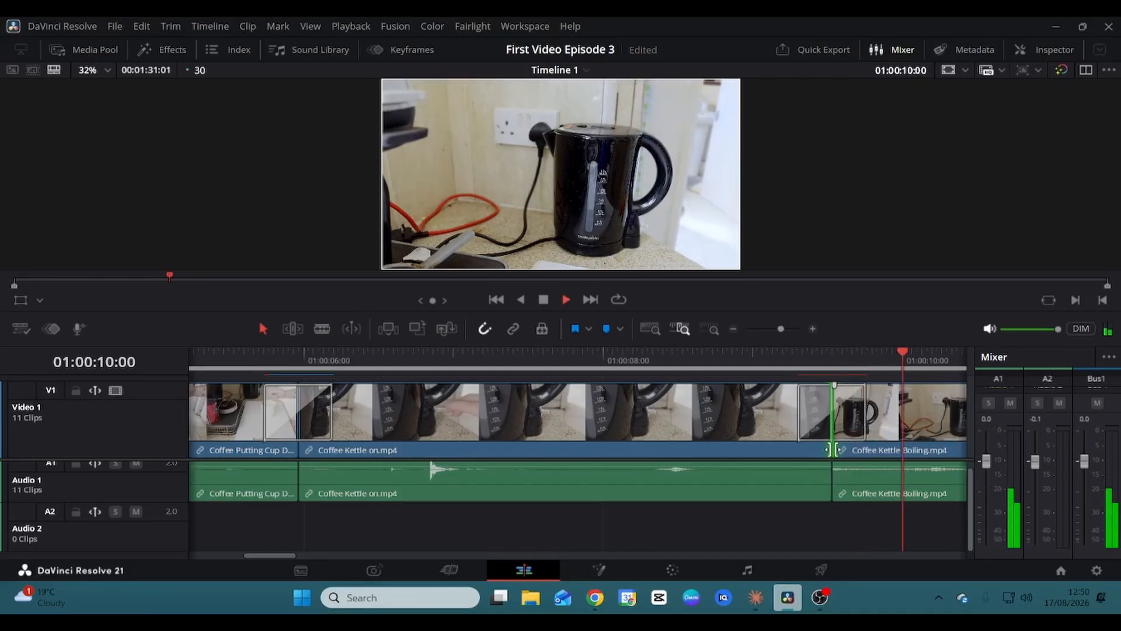
key(space)
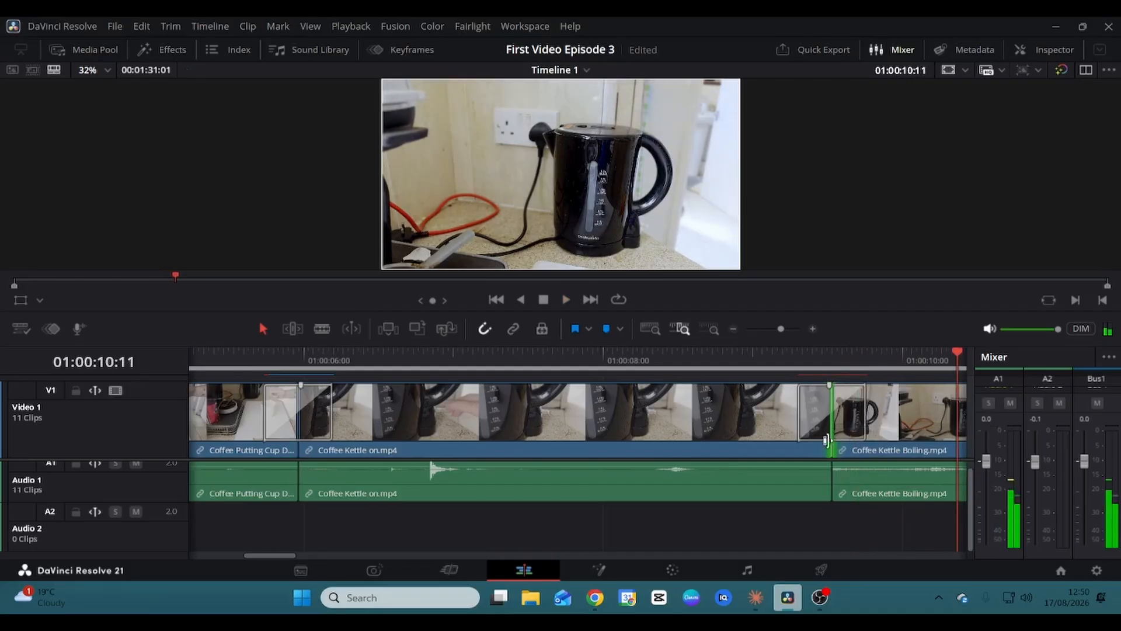
drag(800, 412, 764, 414)
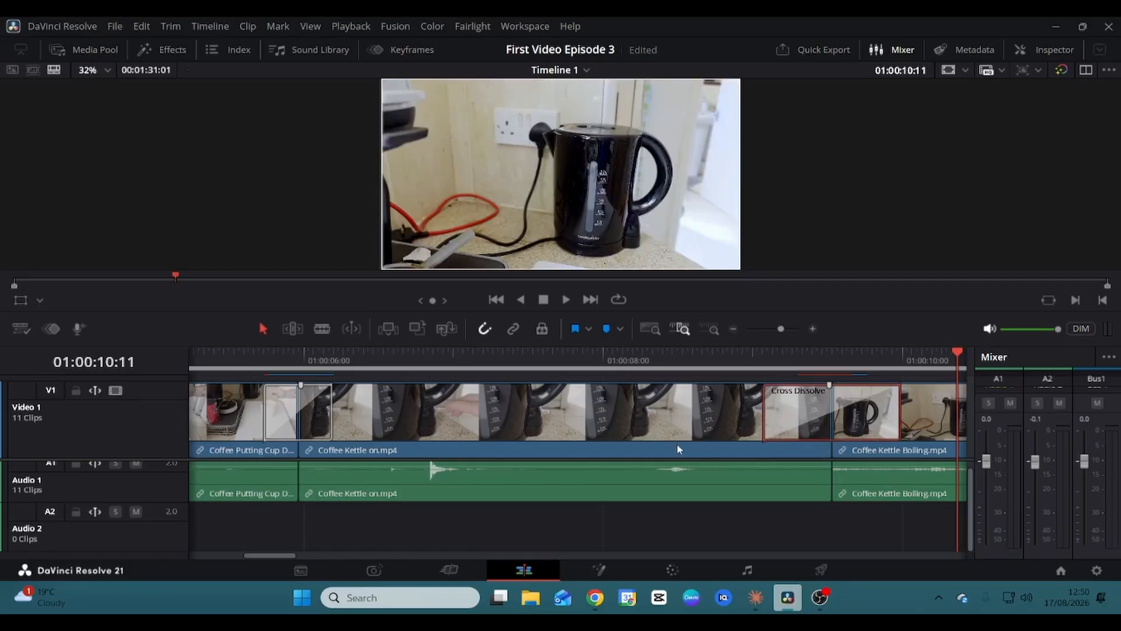
click(734, 373)
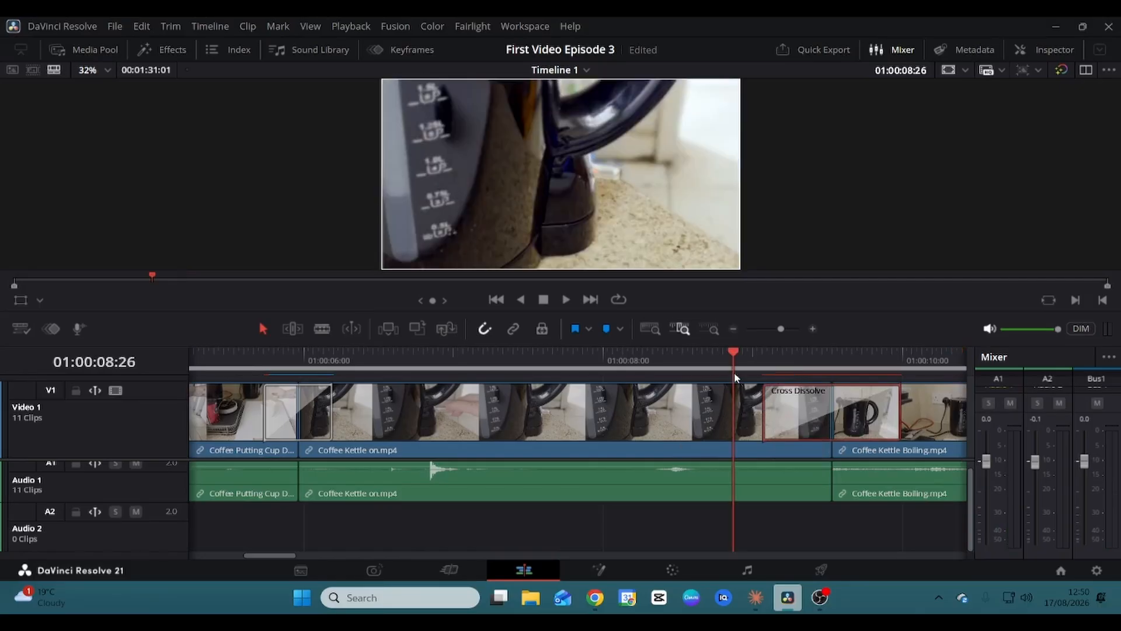
key(space)
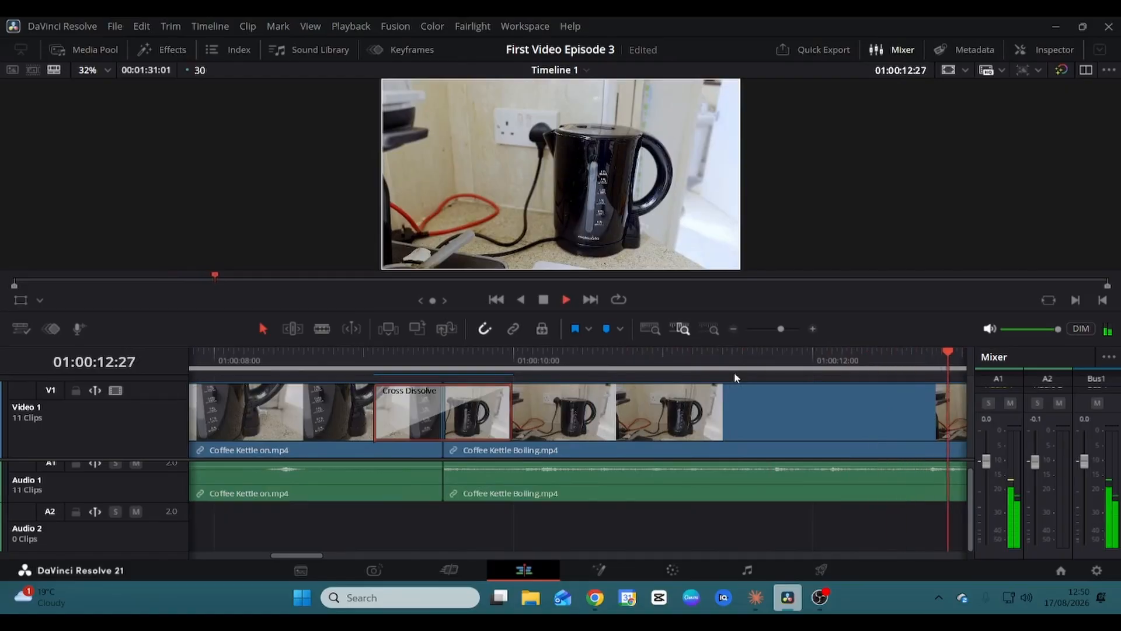
key(space)
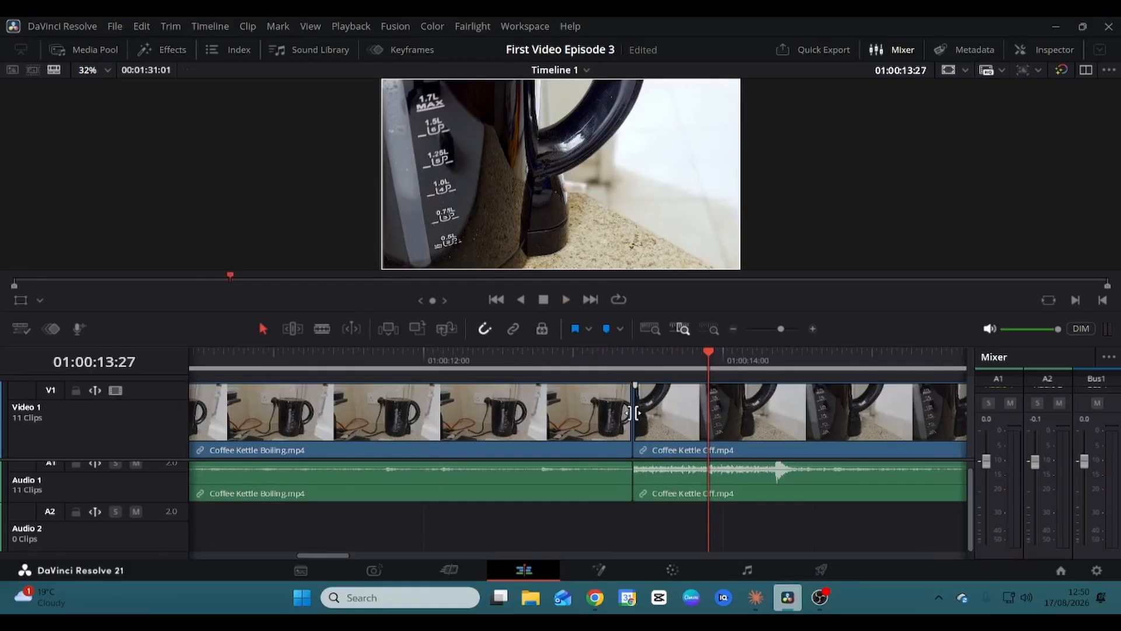
Add a 14-frame cross dissolve into Coffee Kettle Off, lengthen it, and play it back.
click(634, 413)
right_click(635, 416)
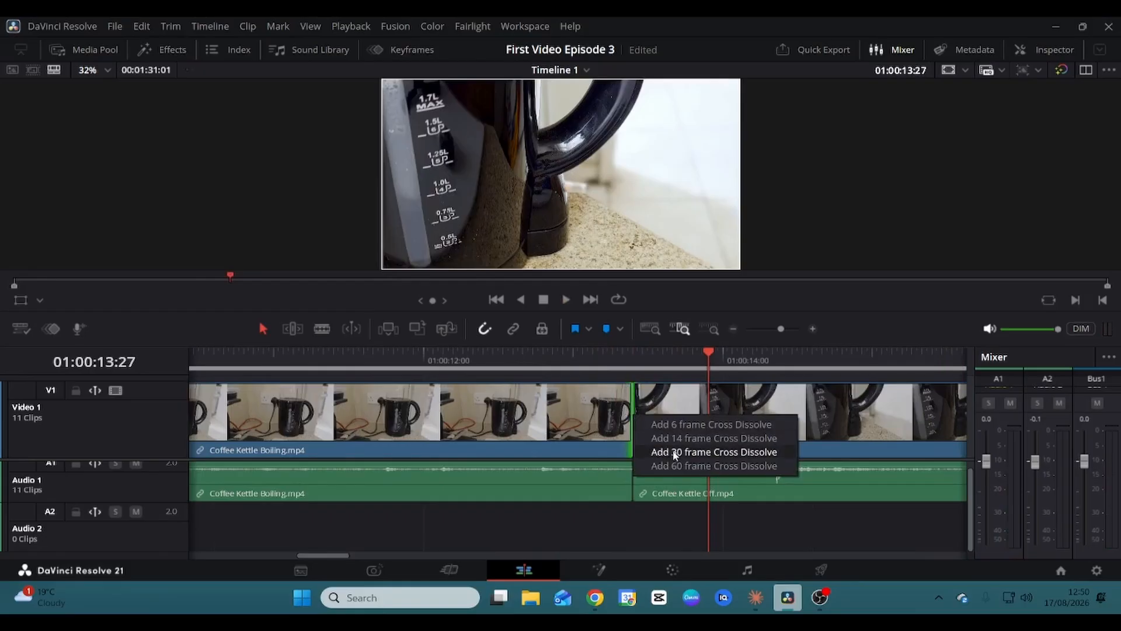
click(677, 439)
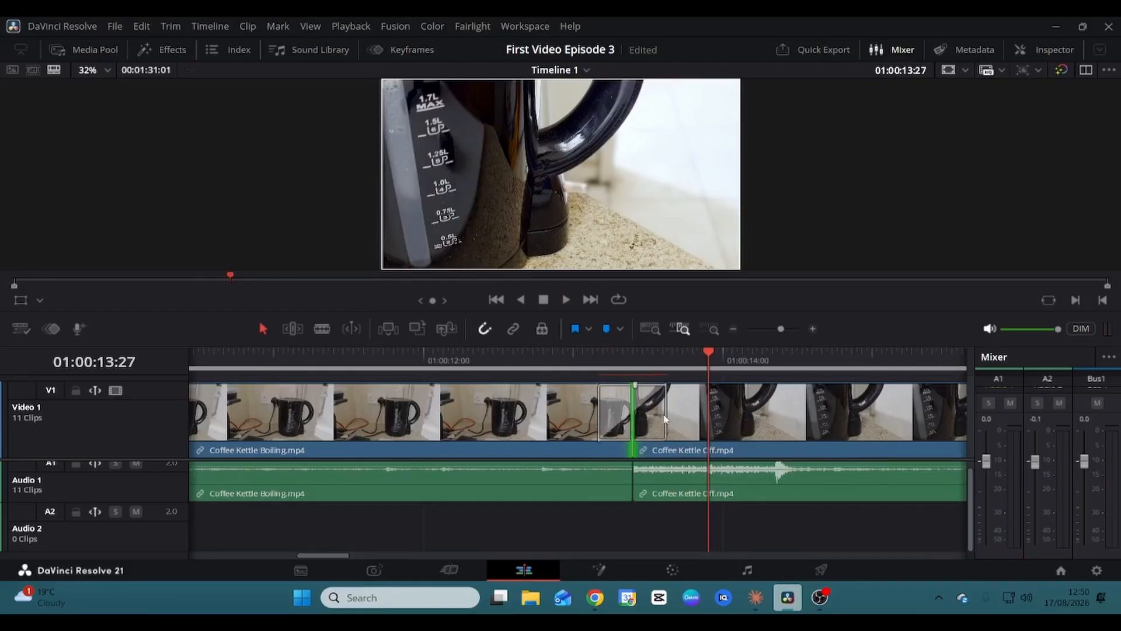
click(664, 418)
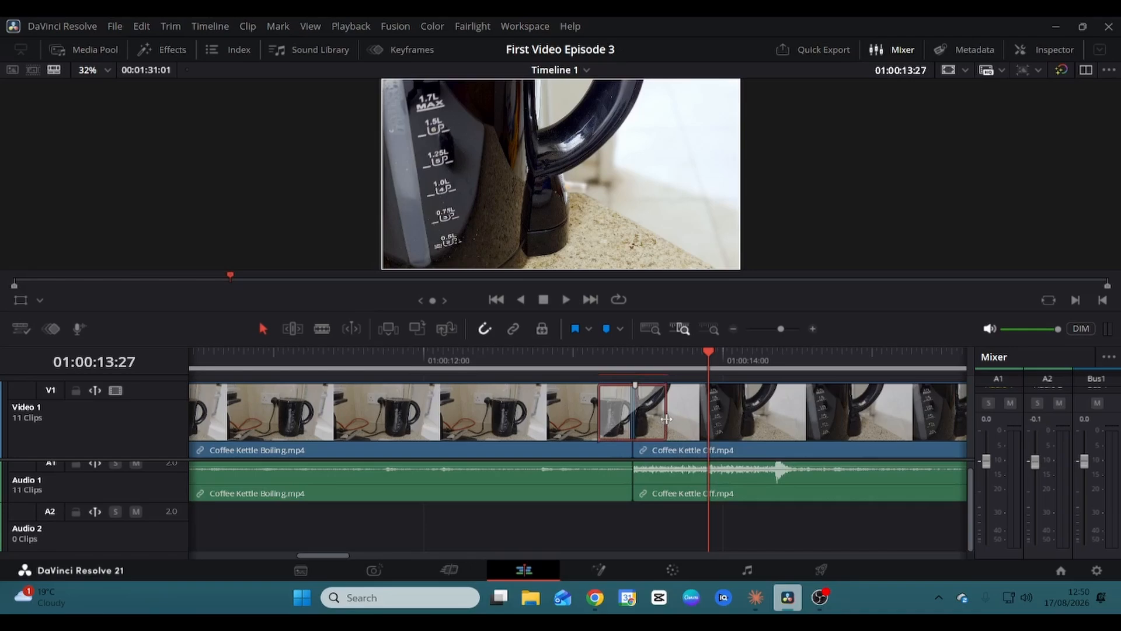
drag(666, 418, 709, 421)
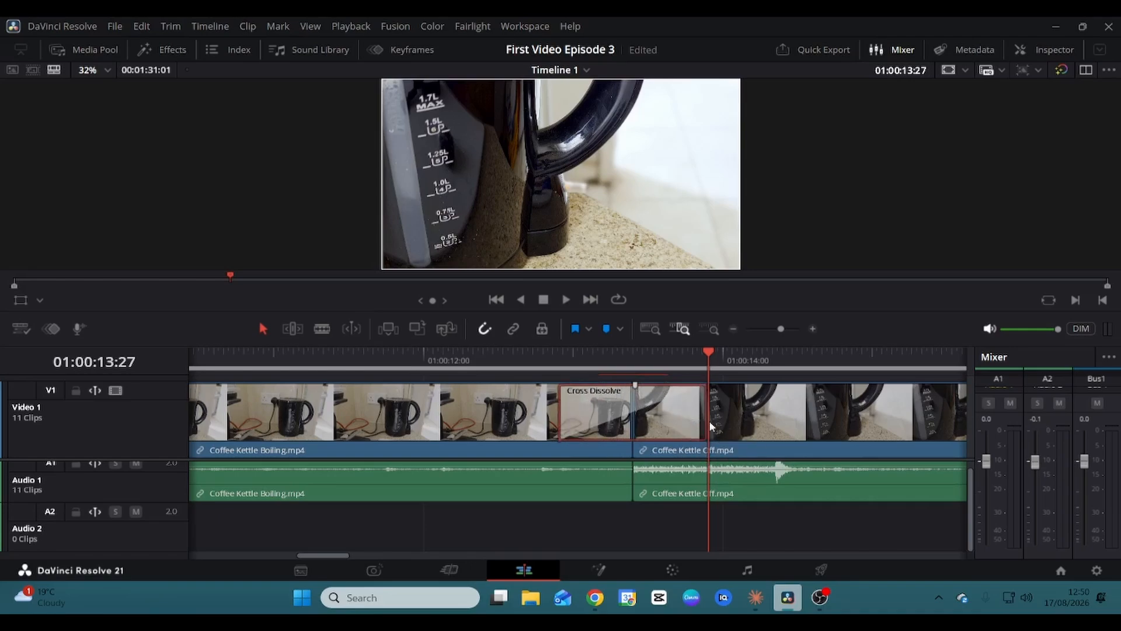
key(space)
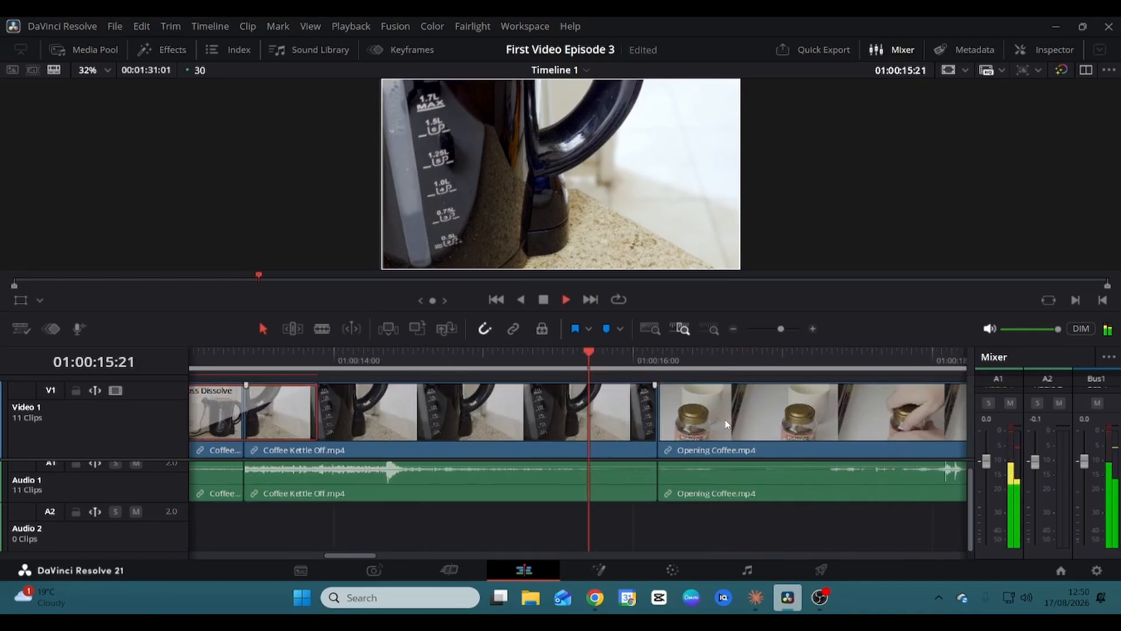
key(space)
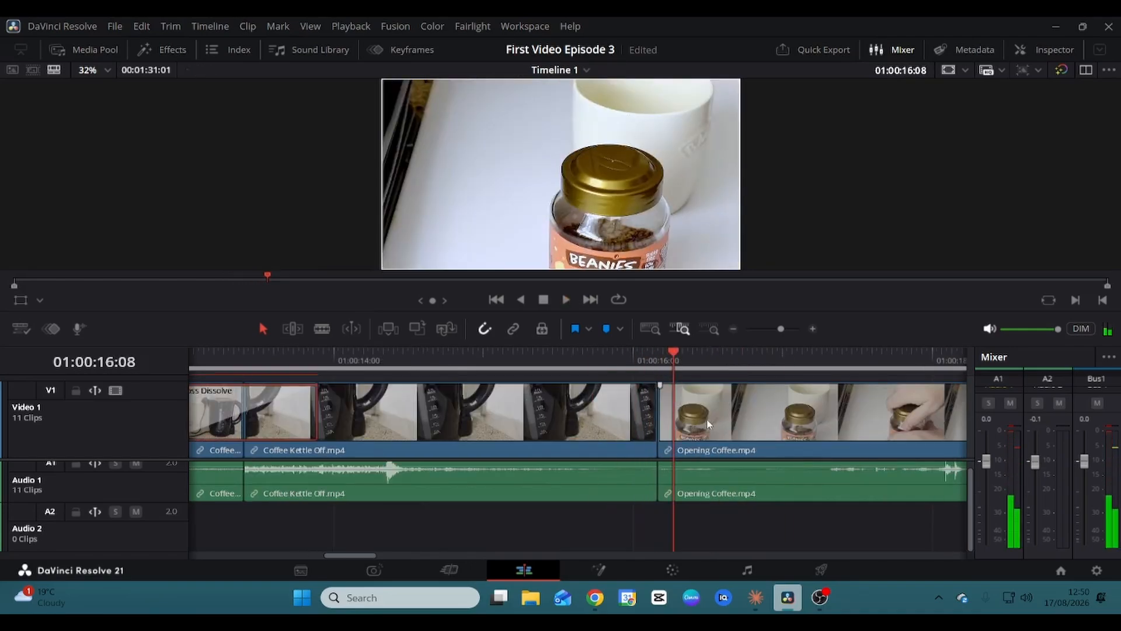
Add a 14-frame cross dissolve before Opening Coffee, adjust its length, and play it back.
click(656, 416)
right_click(657, 417)
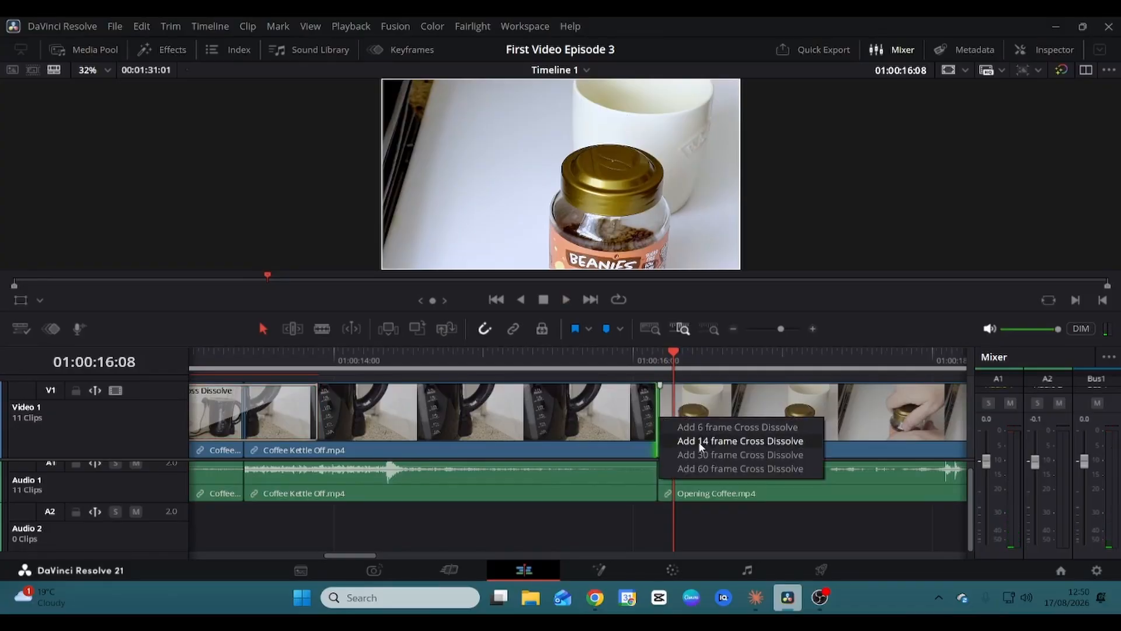
click(700, 442)
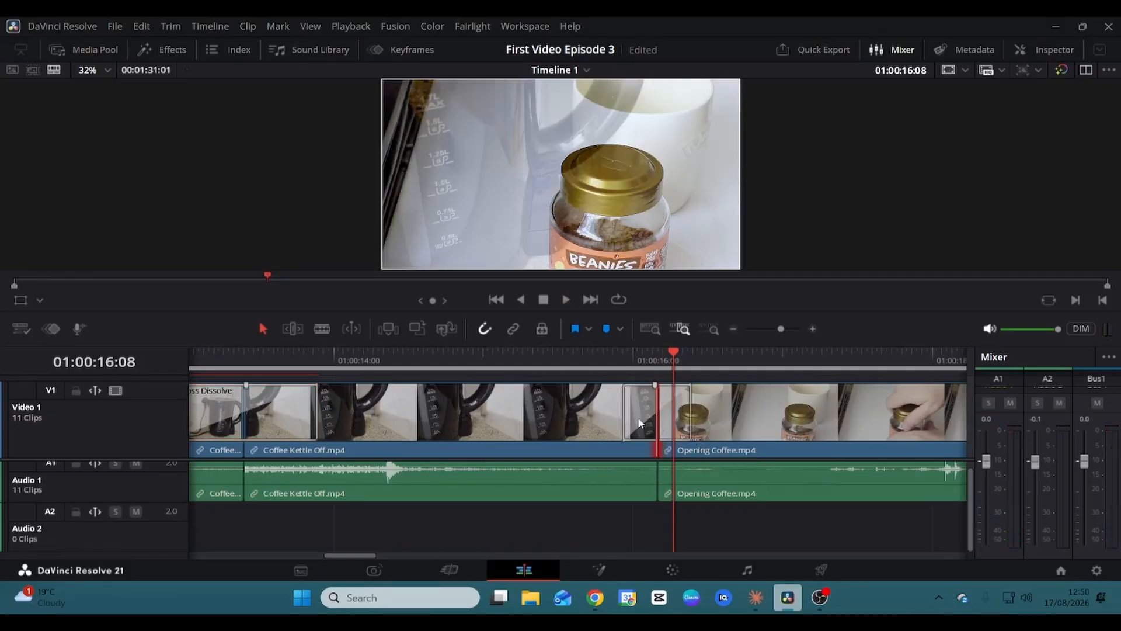
click(626, 417)
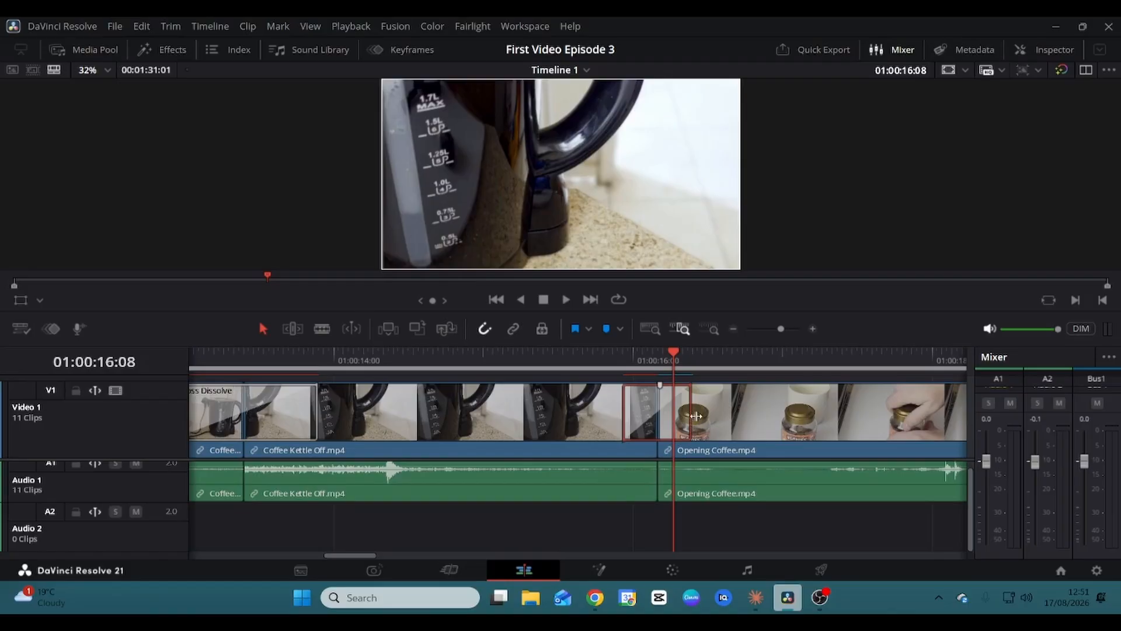
drag(695, 415, 715, 419)
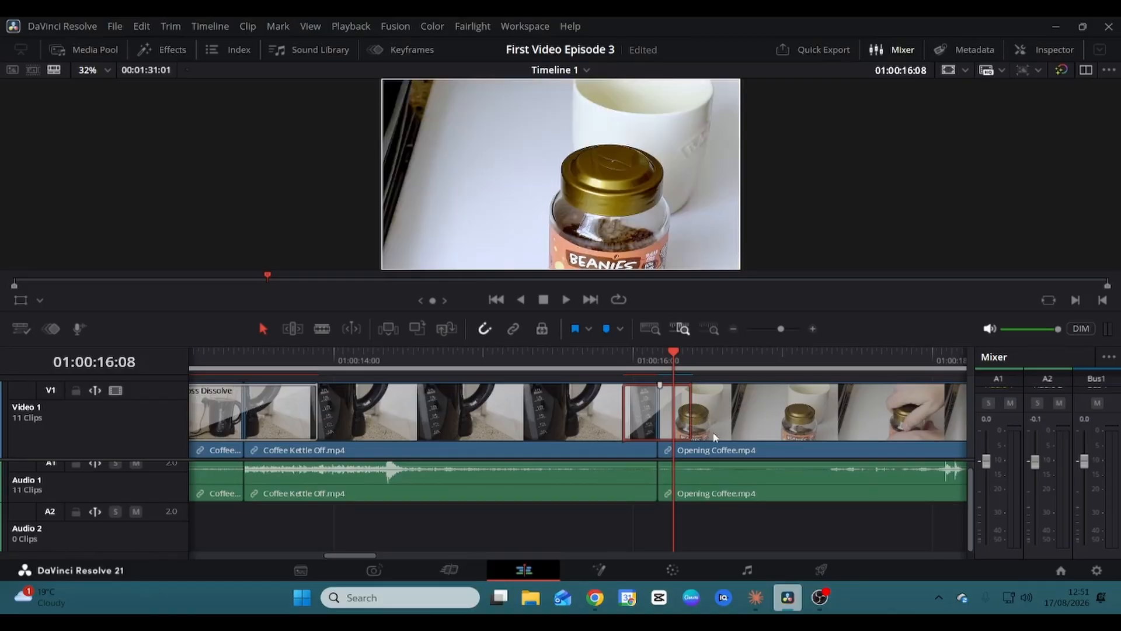
key(space)
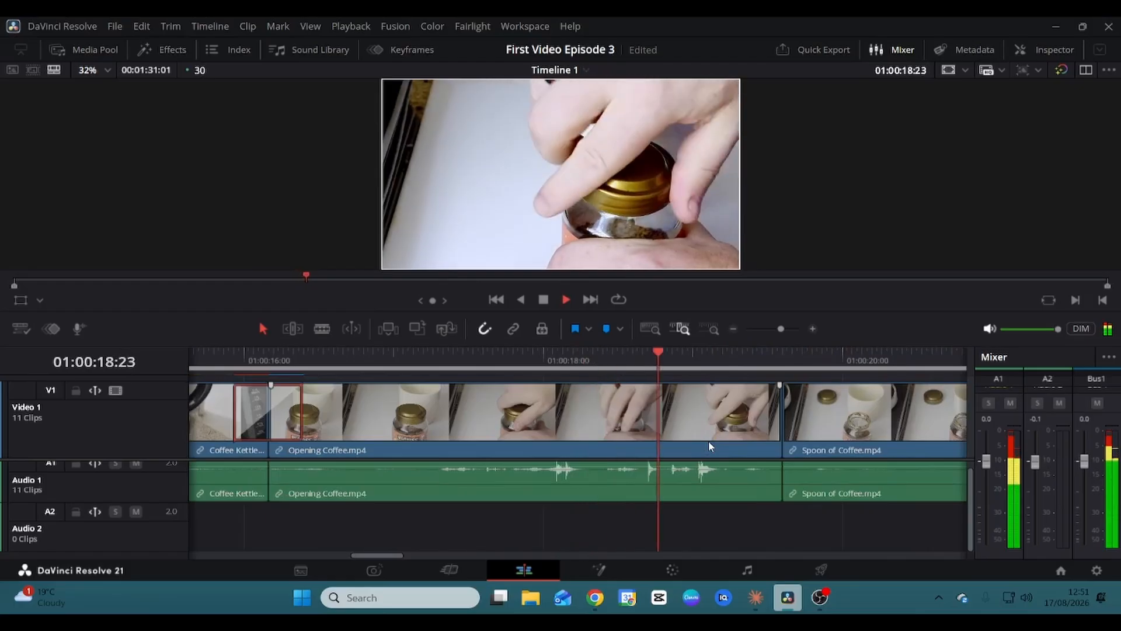
Add a 14-frame cross dissolve between Opening Coffee and Spoon of Coffee with Trim Clips, then preview it.
key(space)
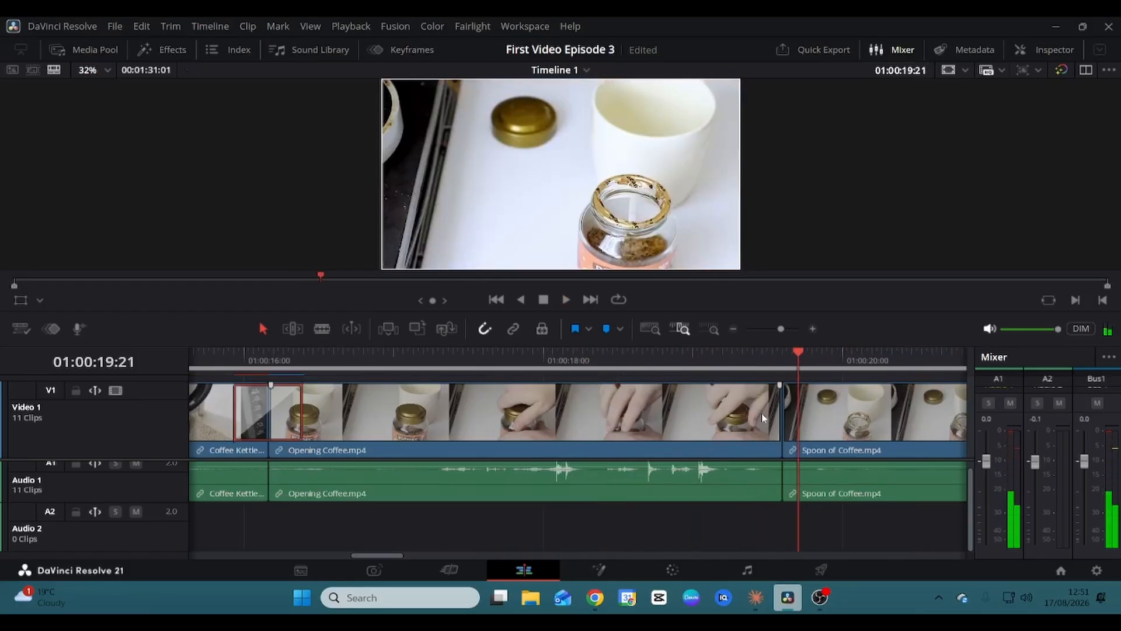
click(782, 422)
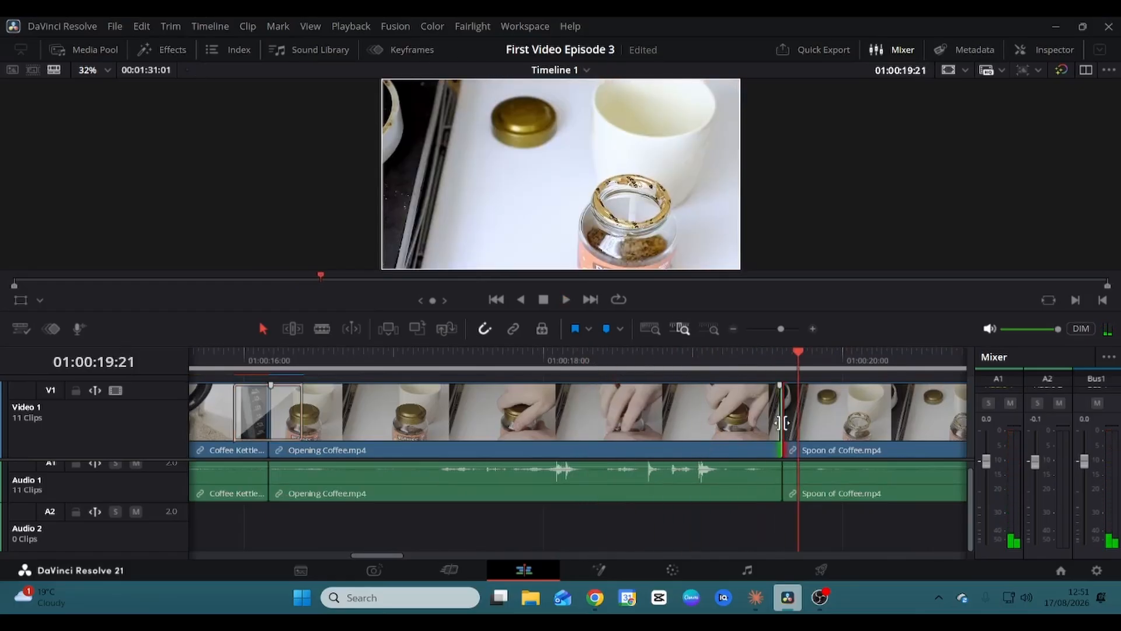
right_click(782, 422)
click(825, 447)
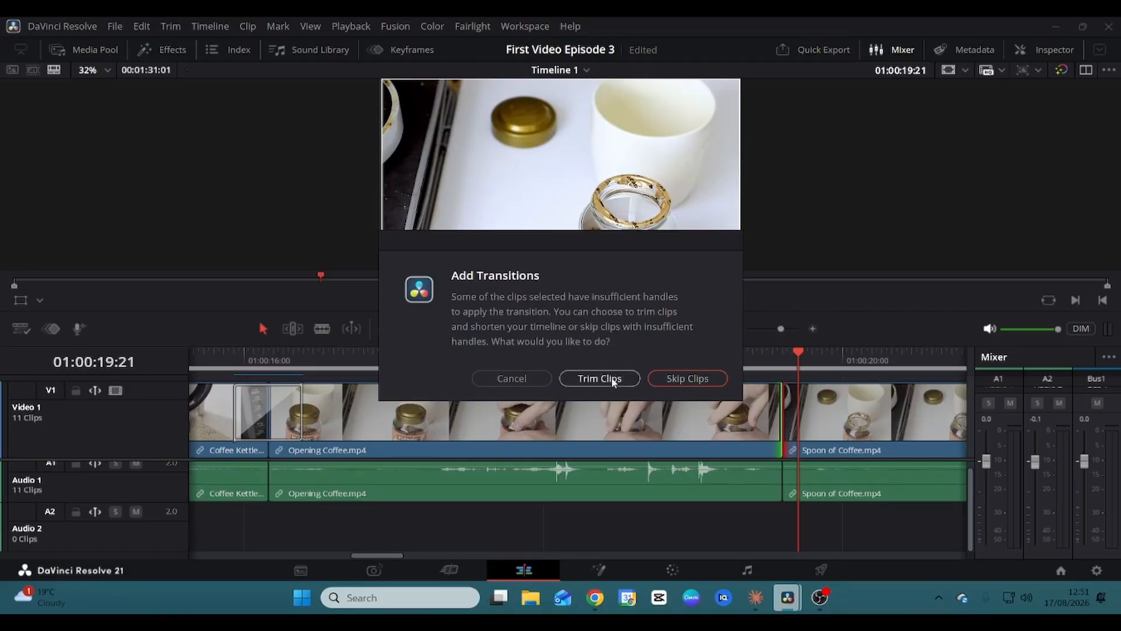
click(612, 380)
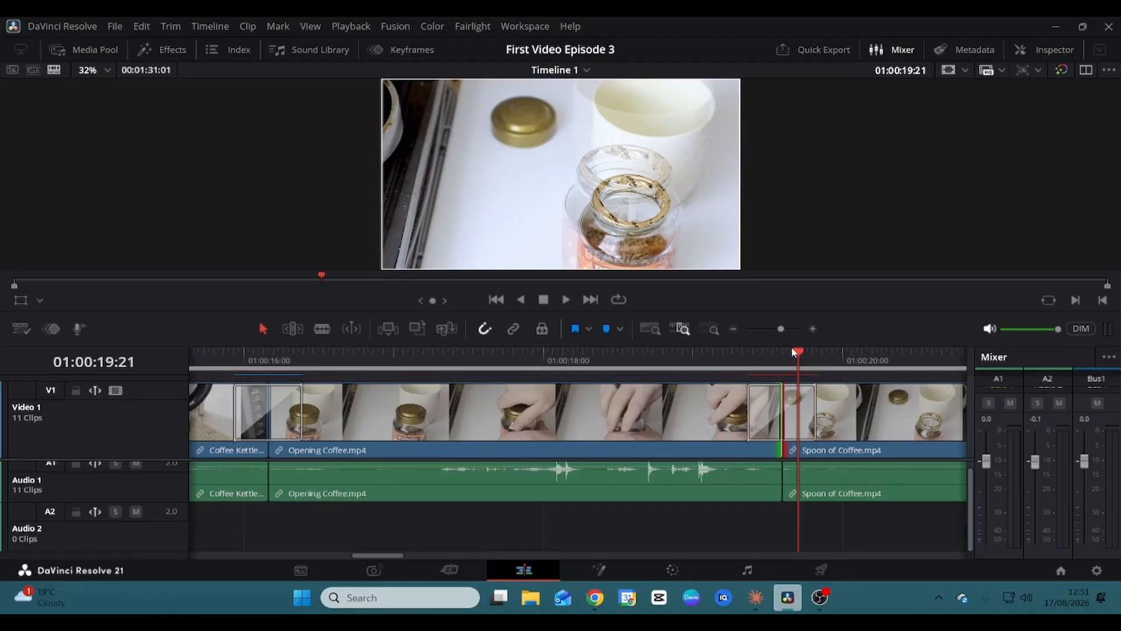
drag(796, 350, 678, 351)
key(space)
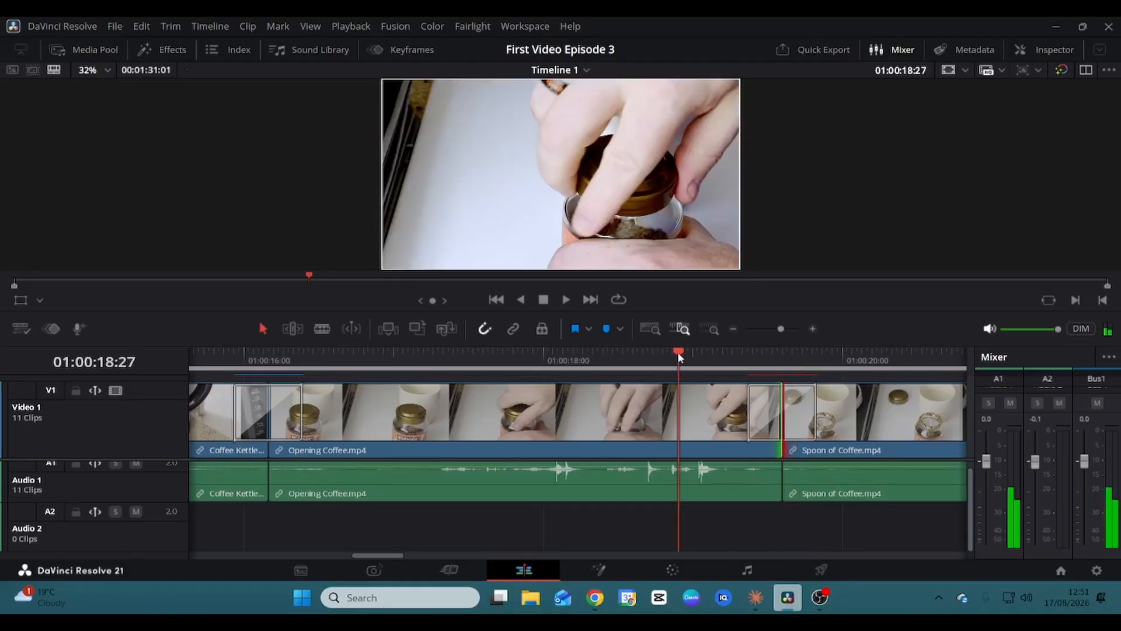
key(space)
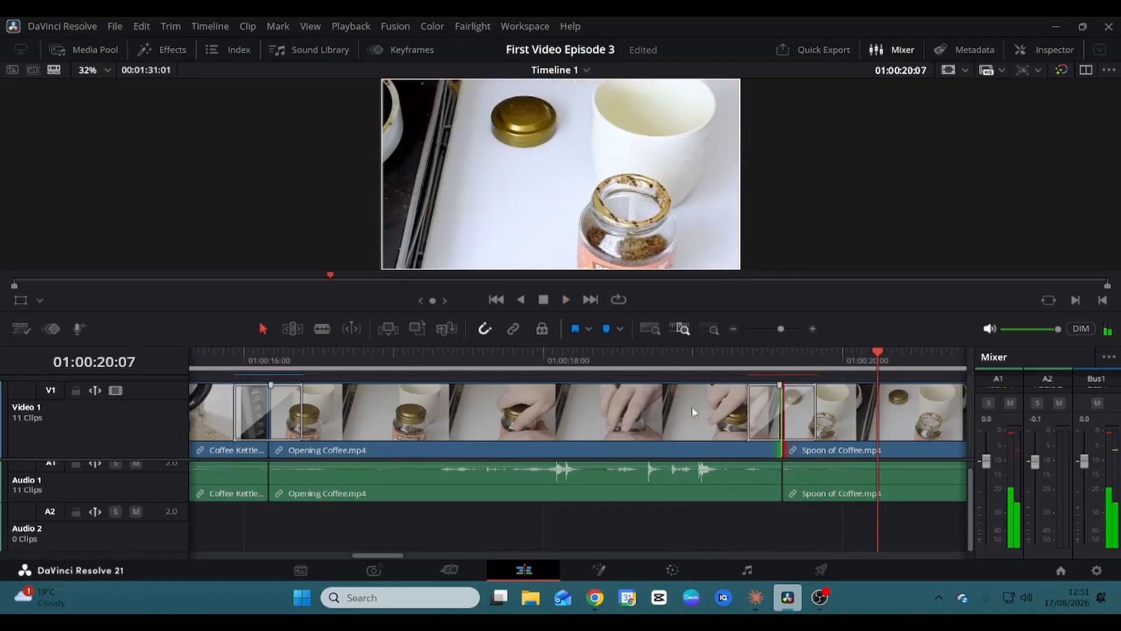
click(752, 416)
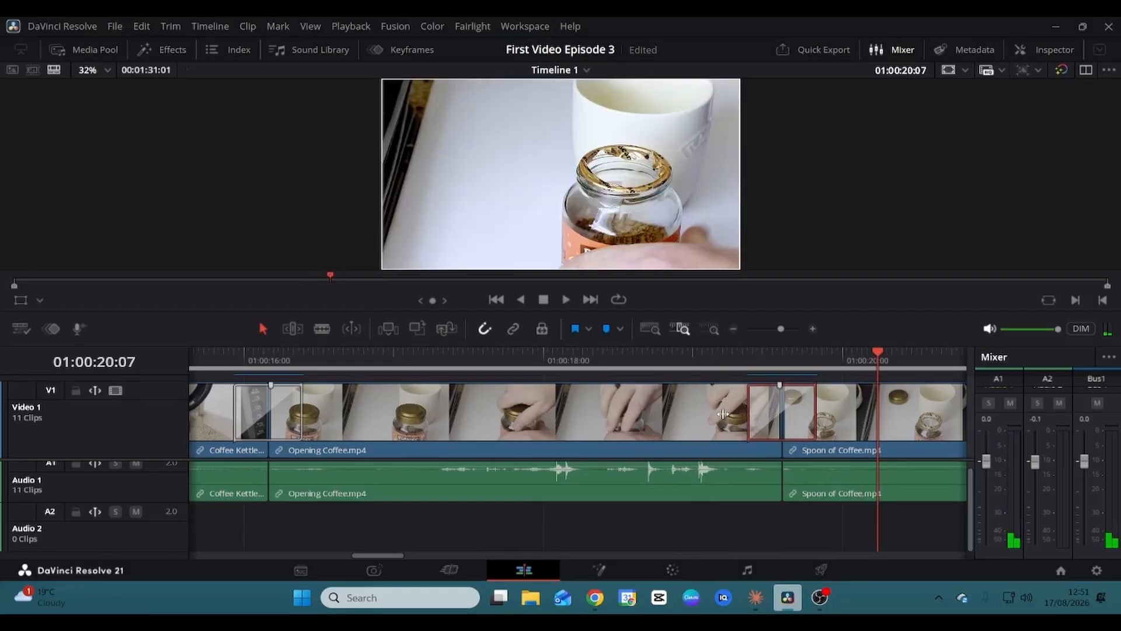
key(space)
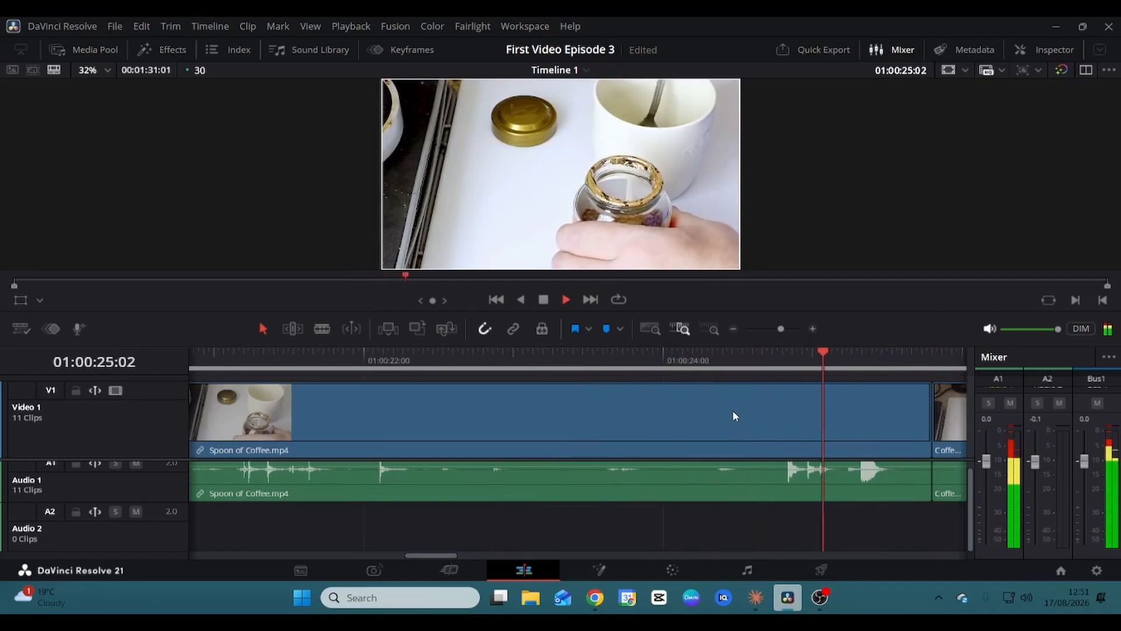
Try a 30-frame cross dissolve at the Spoon of Coffee cut, then cancel it.
key(space)
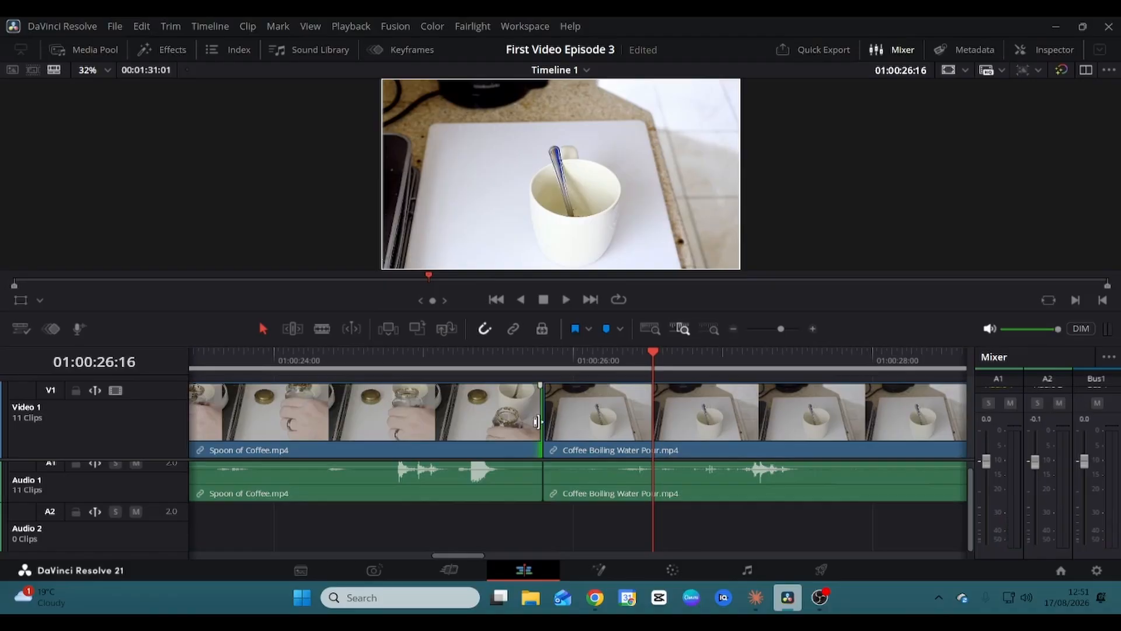
right_click(544, 423)
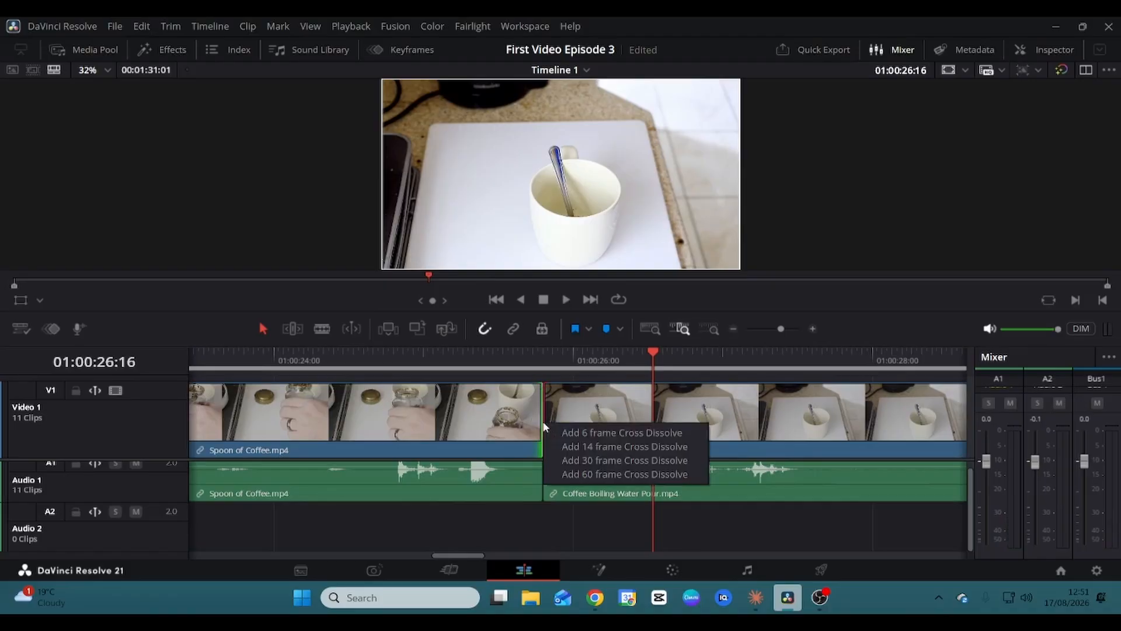
click(594, 462)
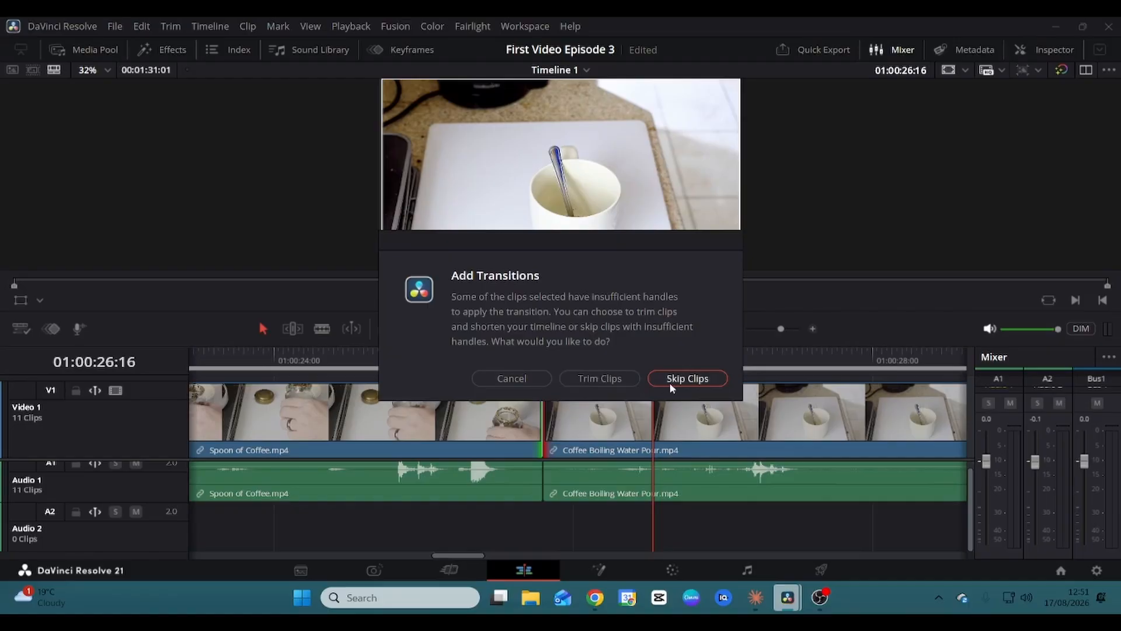
click(511, 379)
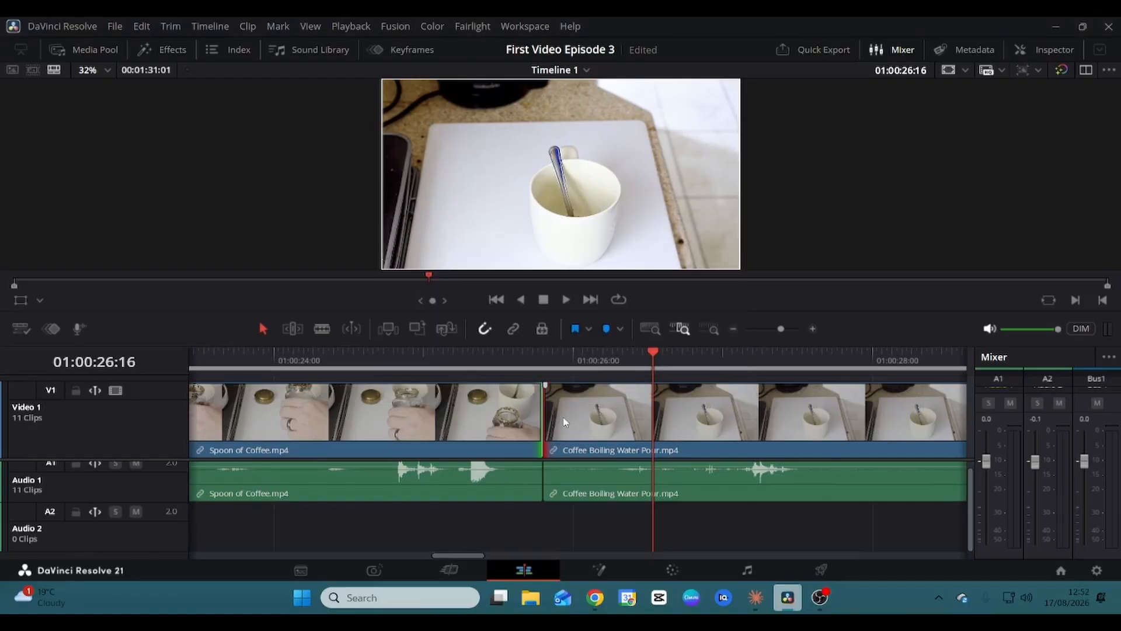
Add a shorter cross dissolve into Coffee Boiling Water Pour with Trim Clips and play through it.
right_click(546, 418)
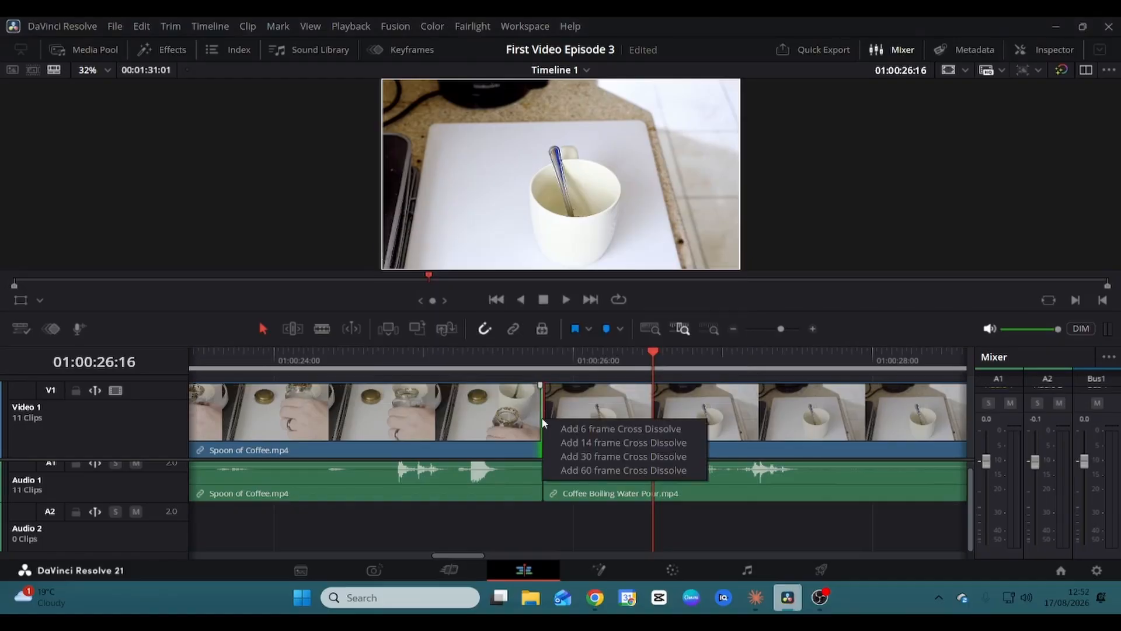
click(574, 446)
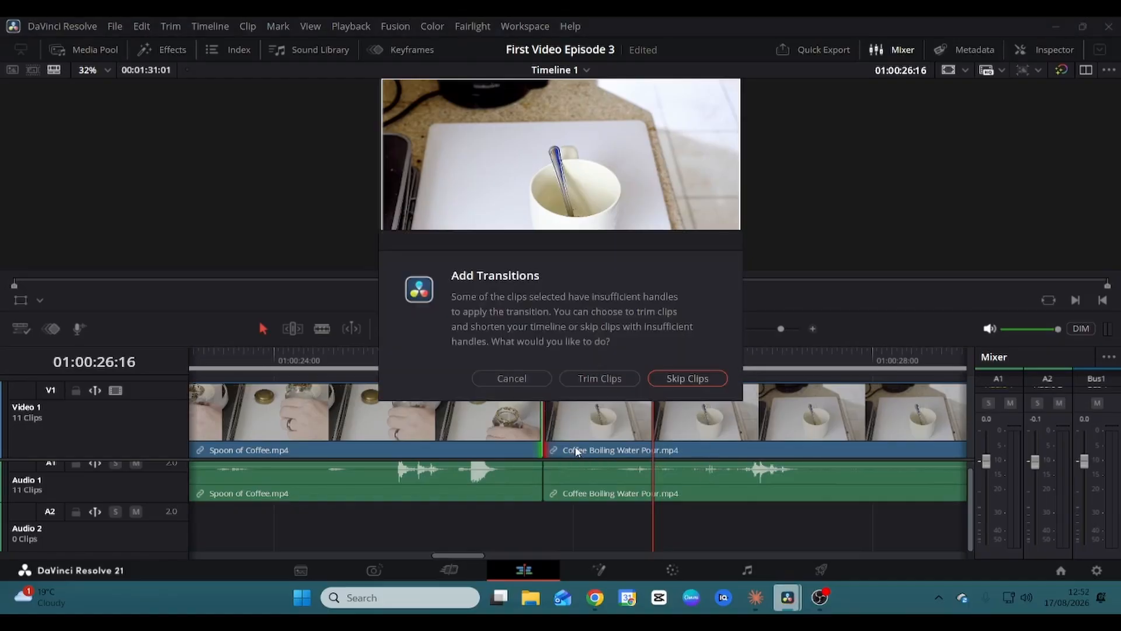
click(592, 381)
click(474, 376)
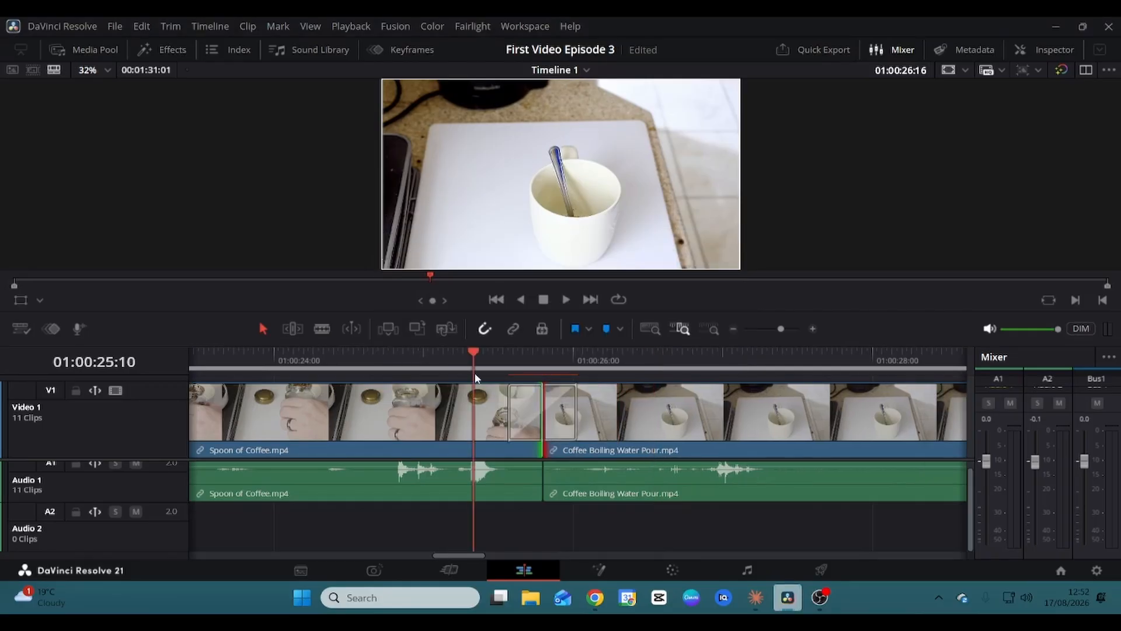
key(space)
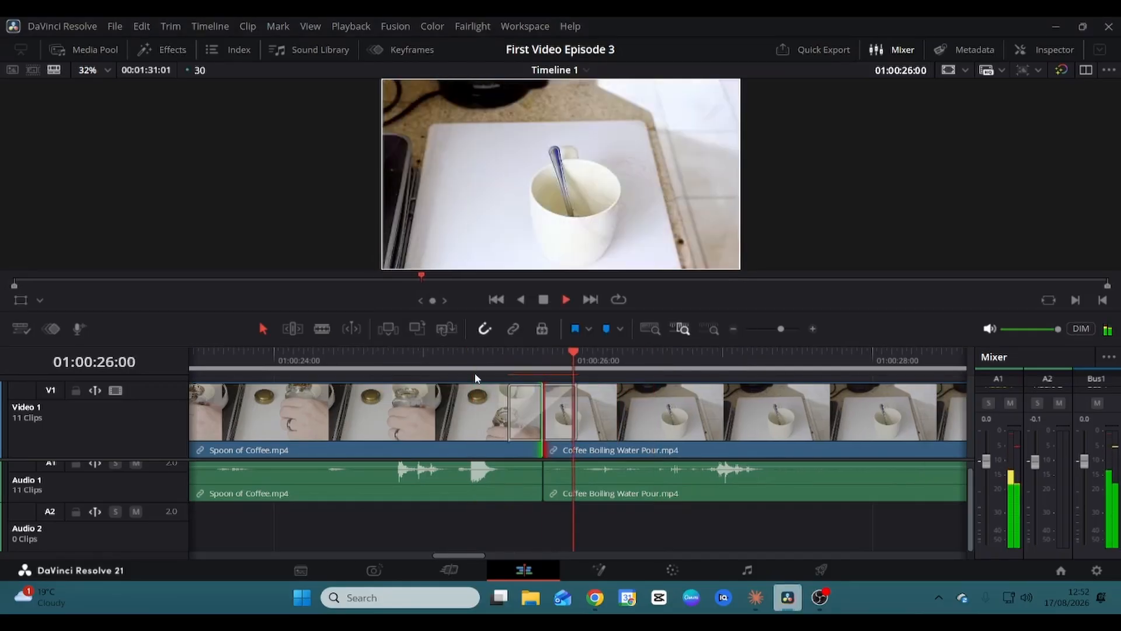
click(512, 402)
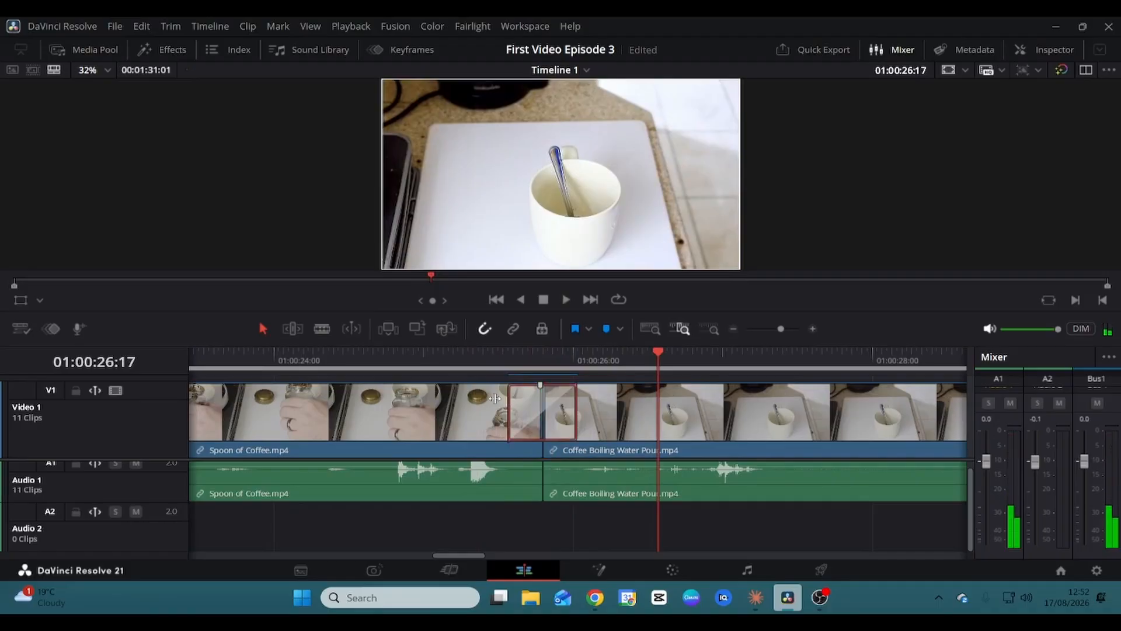
key(space)
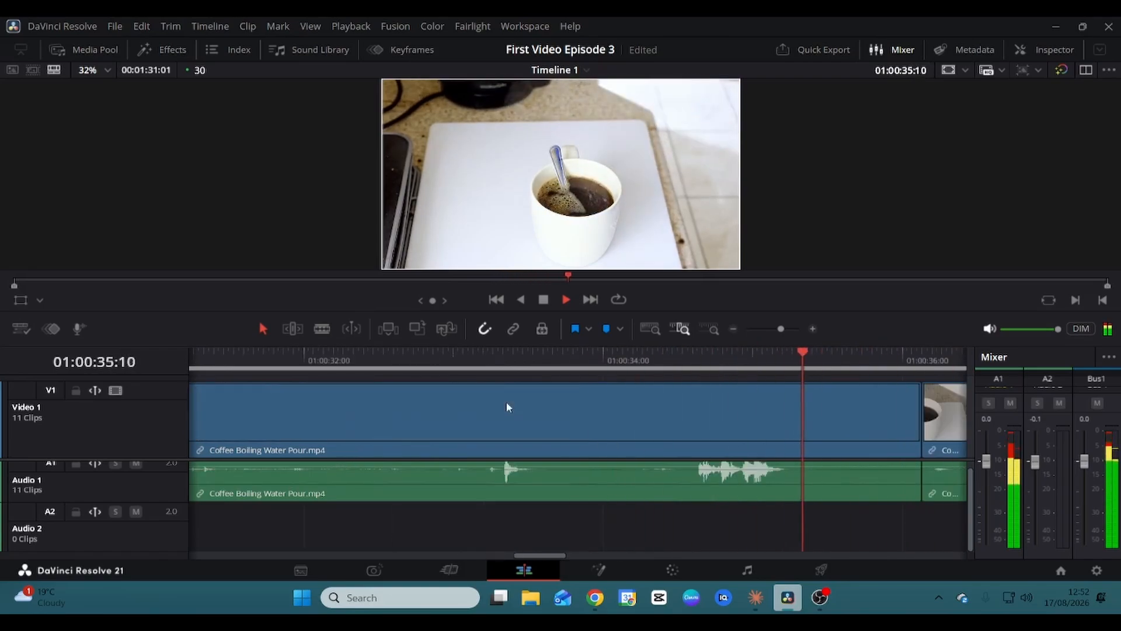
Add a 30-frame cross dissolve between Coffee Boiling Water Pour and Coffee Pouring Milk, then play it through.
key(space)
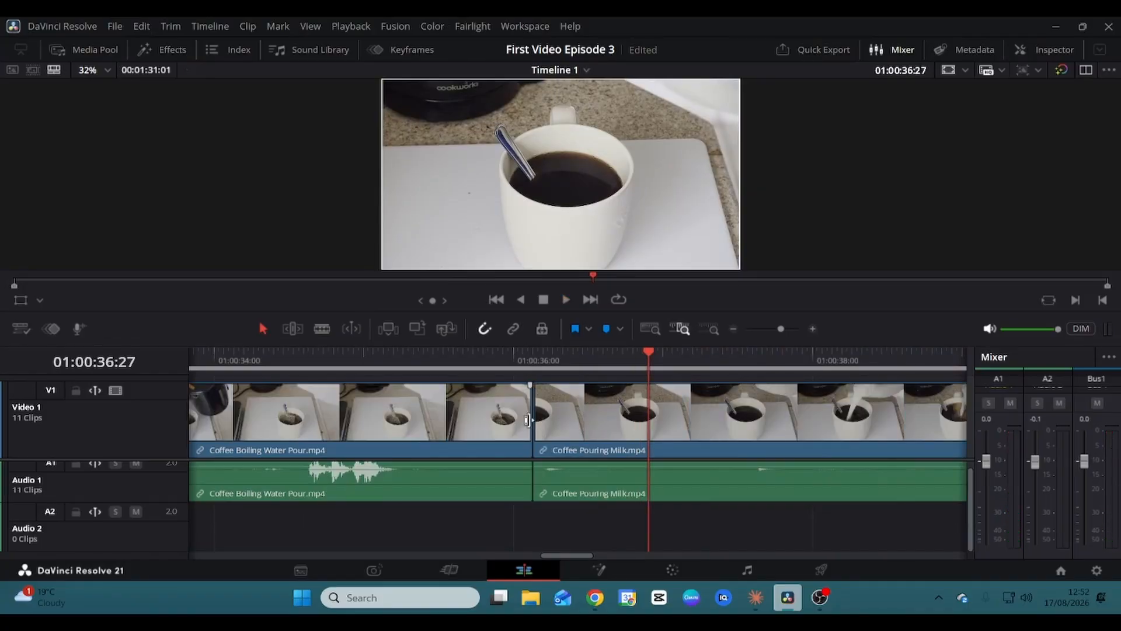
click(529, 418)
right_click(536, 415)
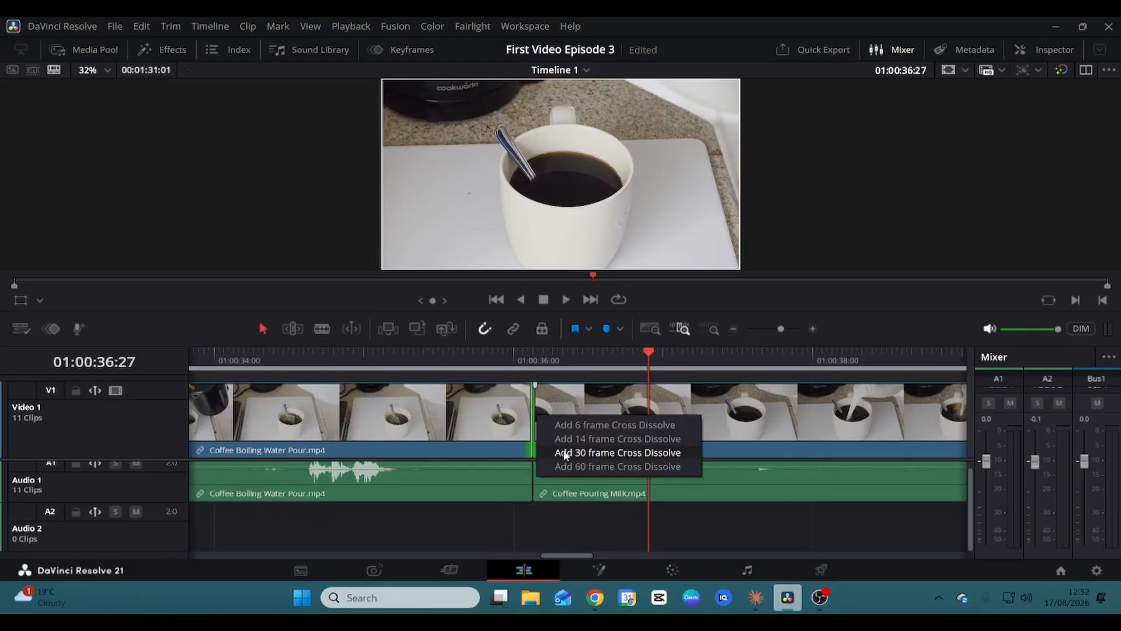
click(564, 453)
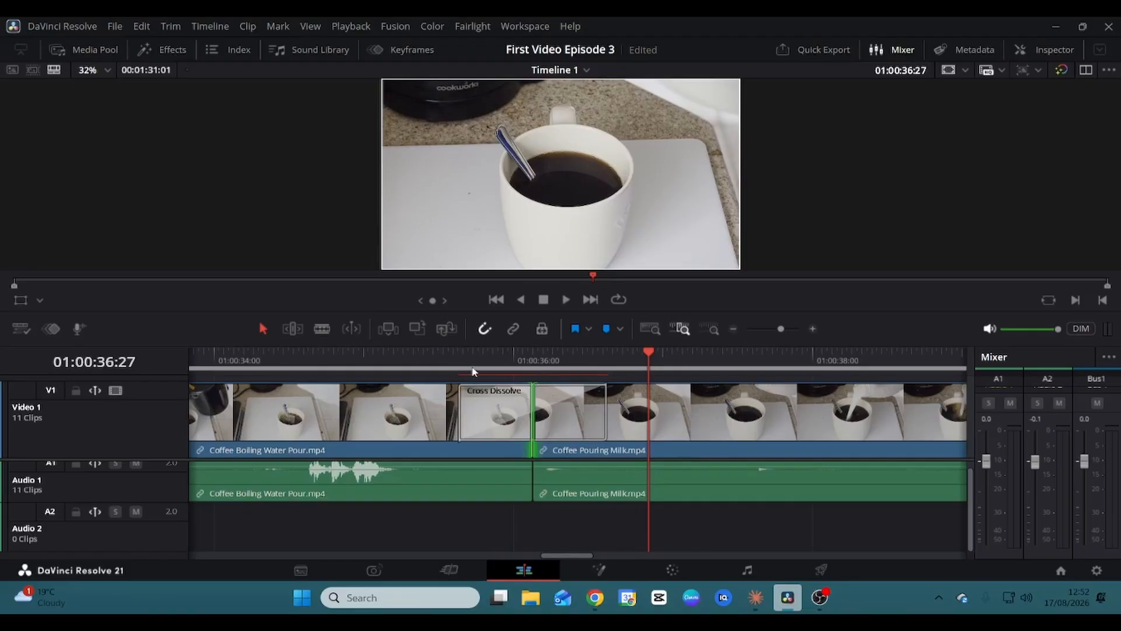
click(438, 365)
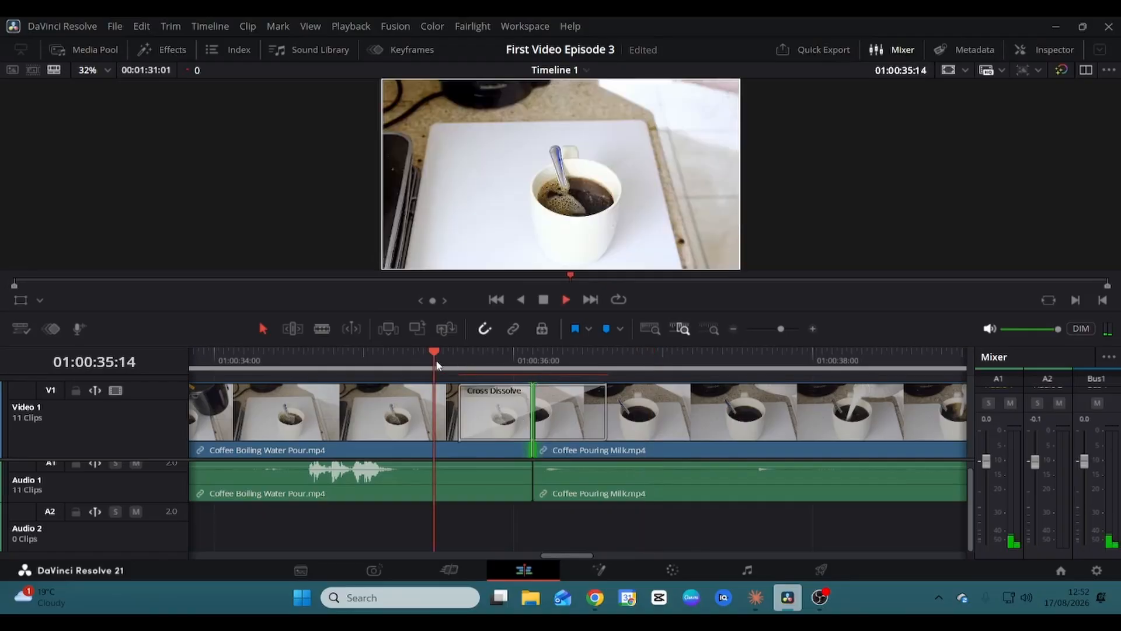
key(space)
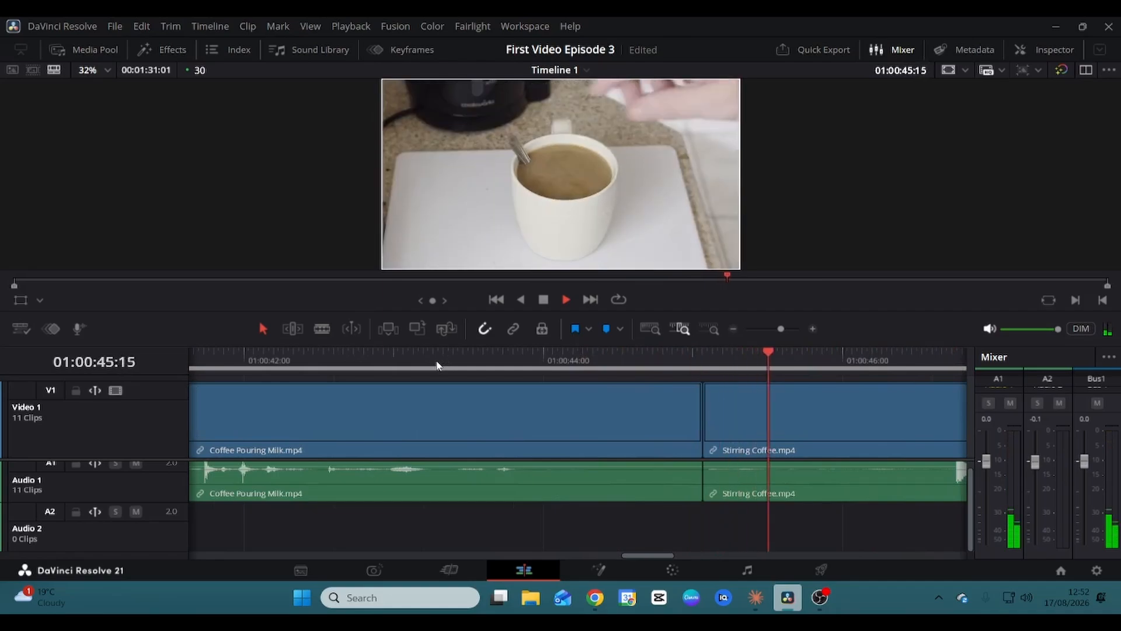
key(space)
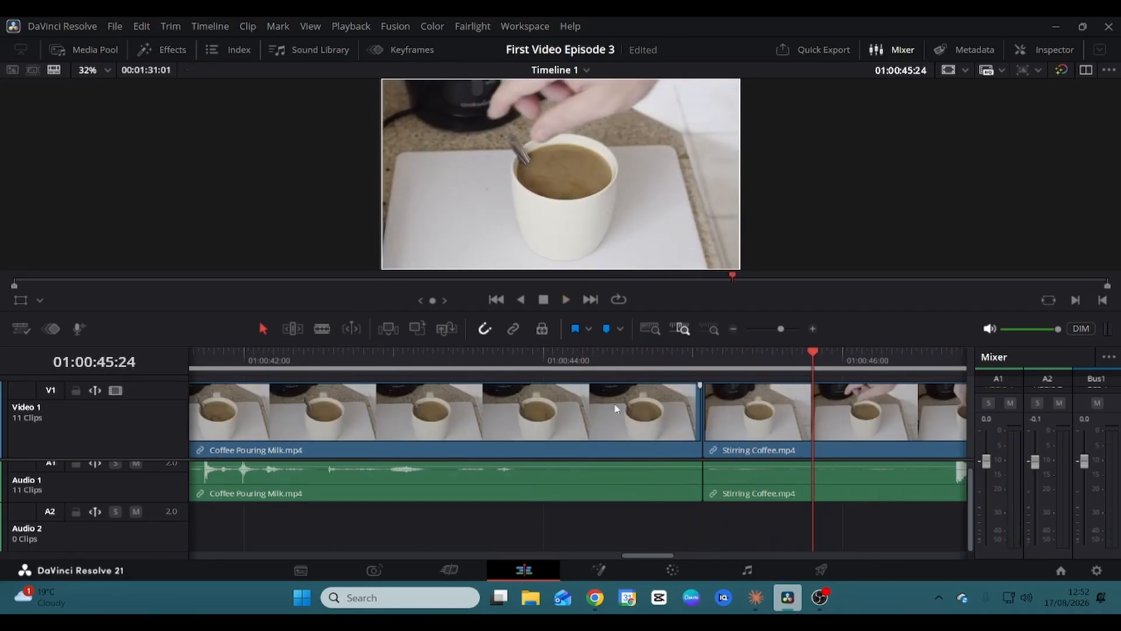
Add a 14-frame cross dissolve from Coffee Pouring Milk to Stirring Coffee with Trim Clips and play it.
click(703, 420)
right_click(705, 420)
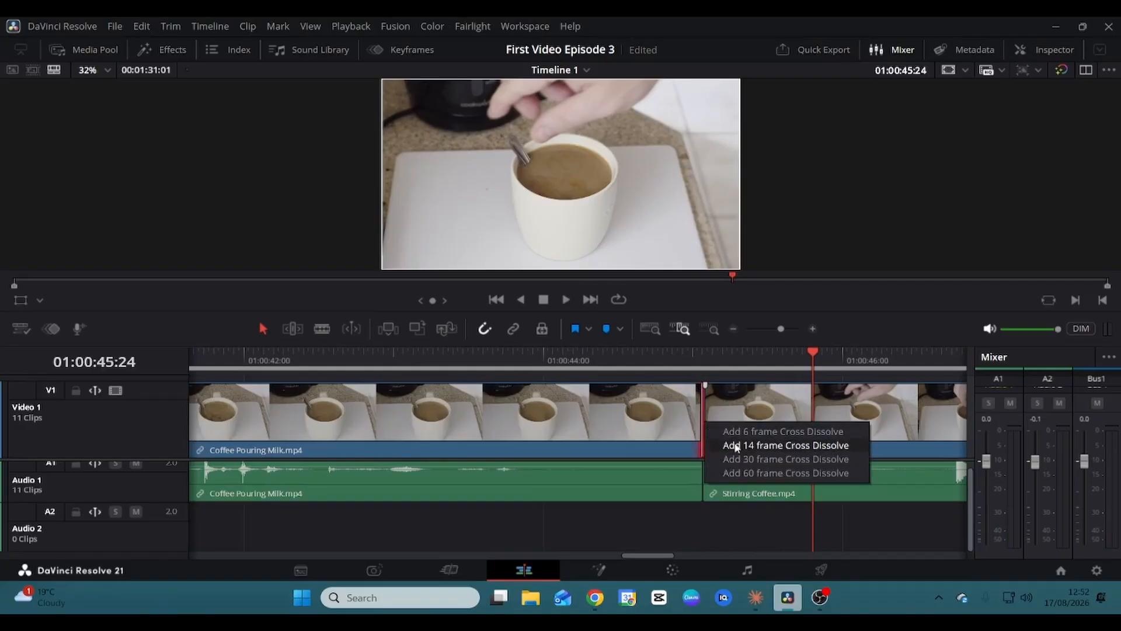
click(736, 447)
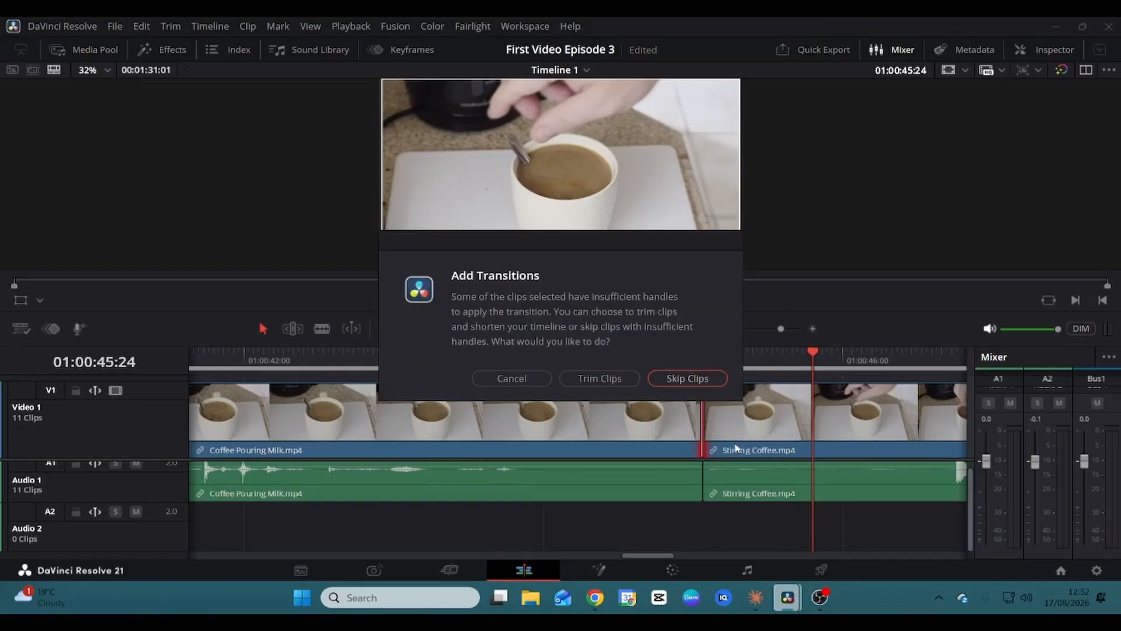
click(589, 381)
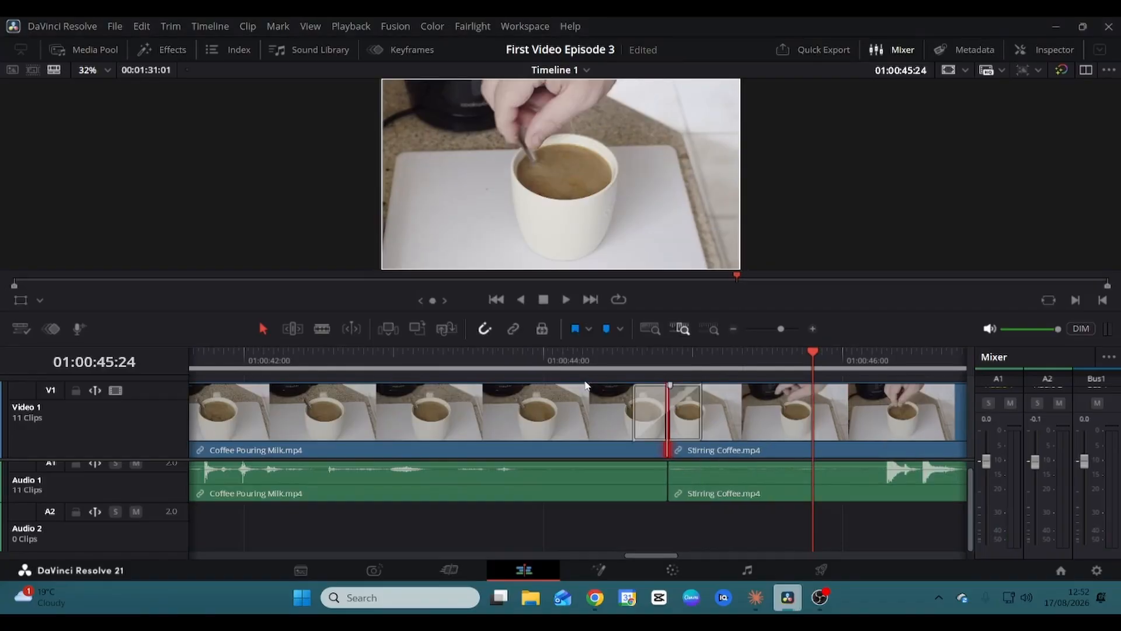
key(space)
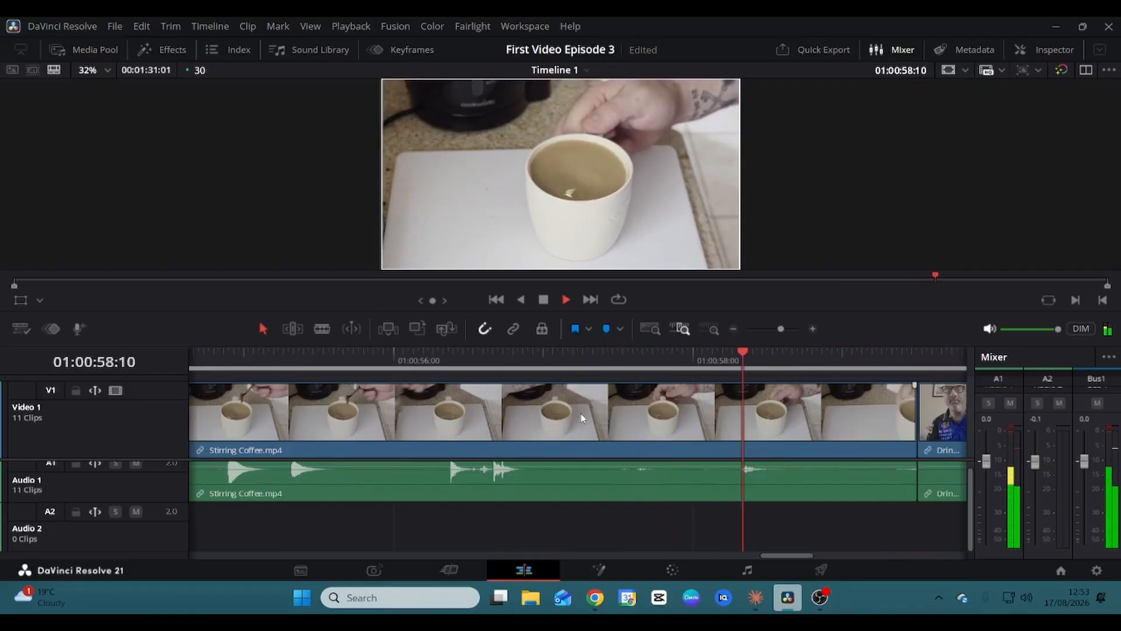
Add a 30-frame cross dissolve from Stirring Coffee to Drinking Coffee with Trim Clips and play it back.
key(space)
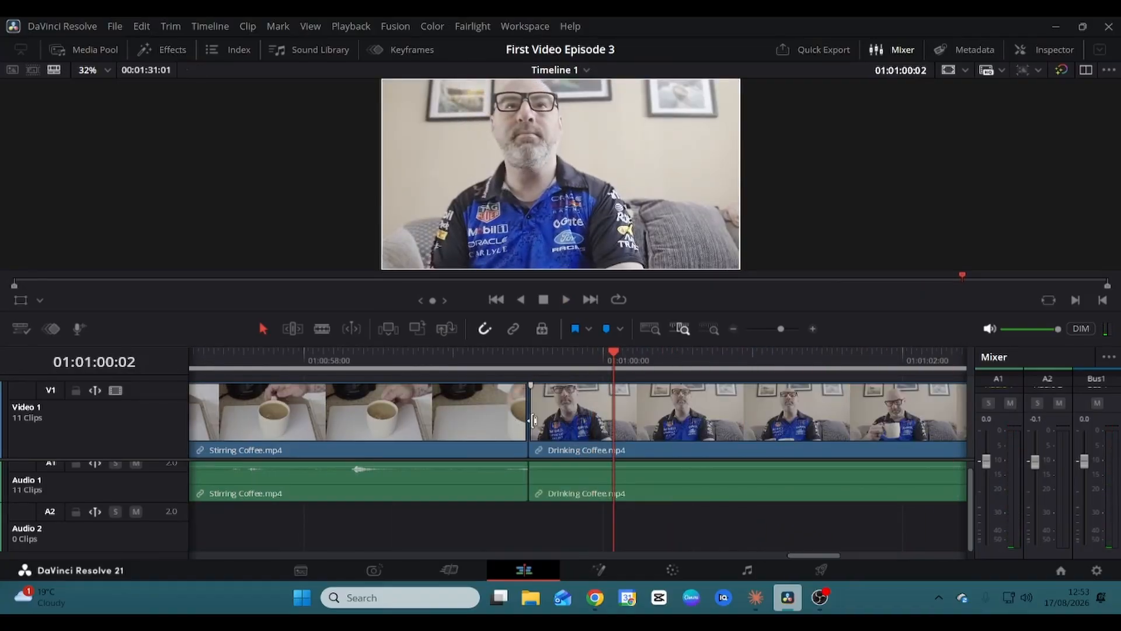
click(528, 419)
right_click(529, 420)
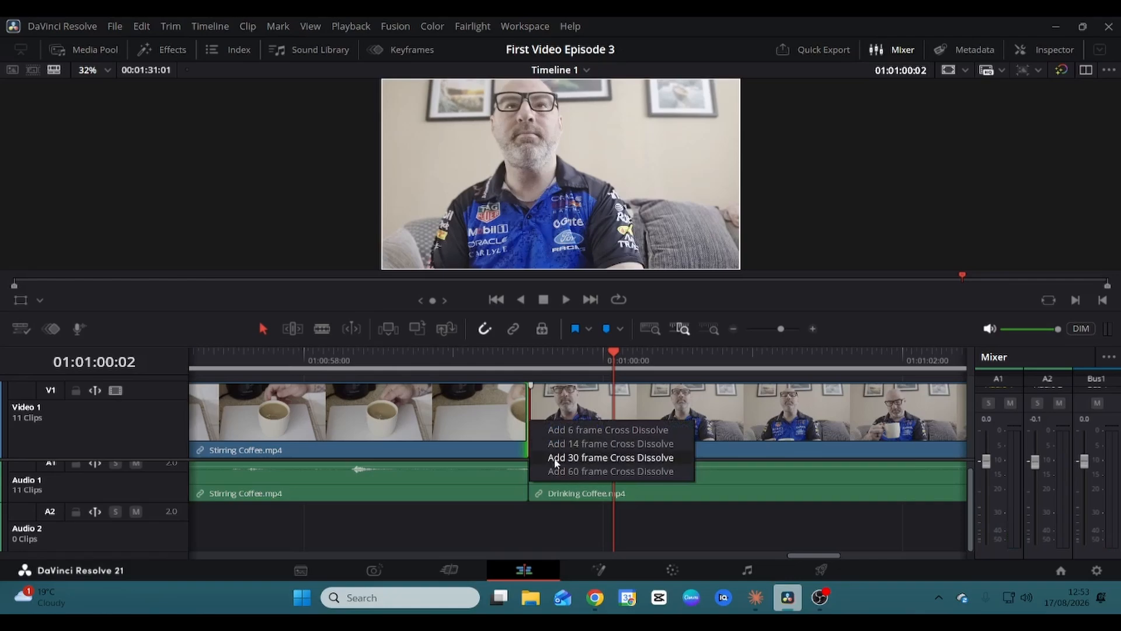
click(555, 459)
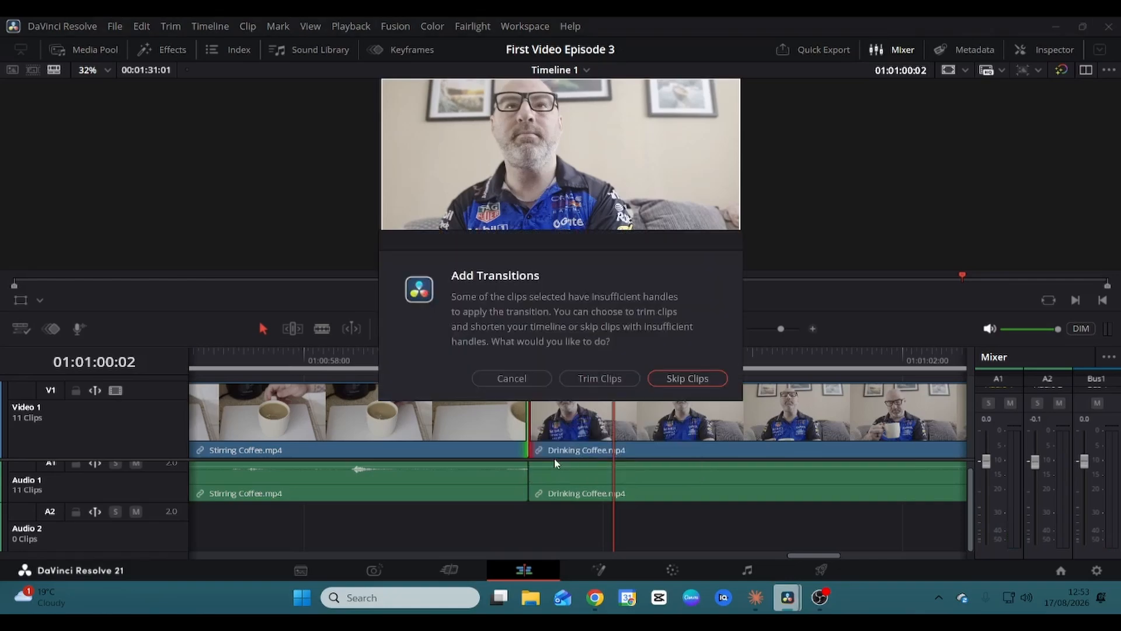
click(579, 380)
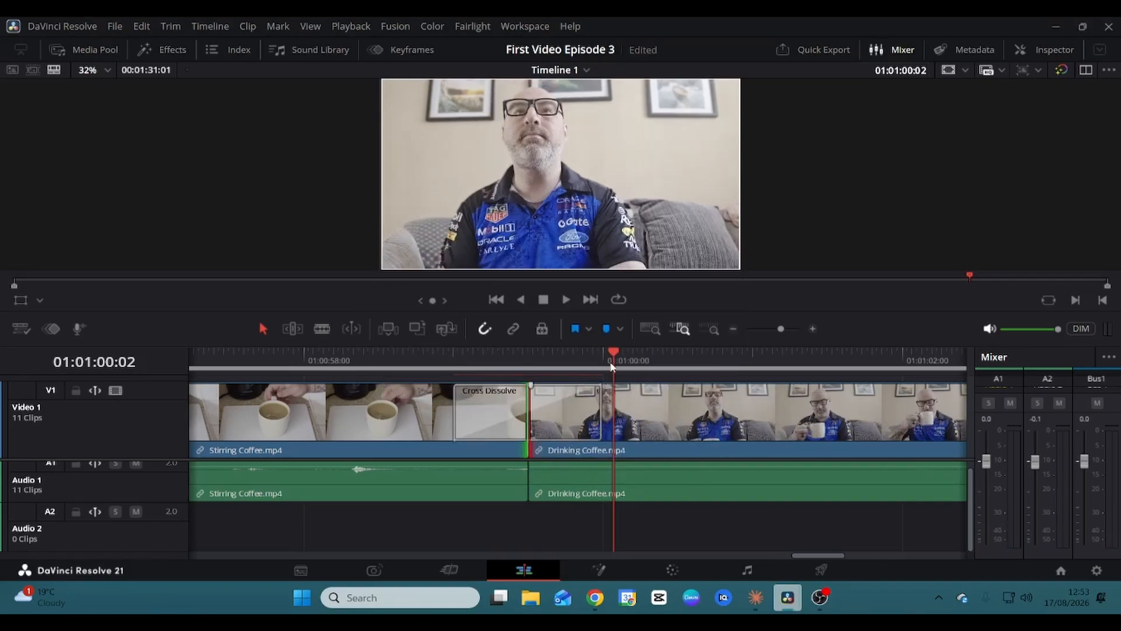
drag(611, 352, 387, 366)
key(space)
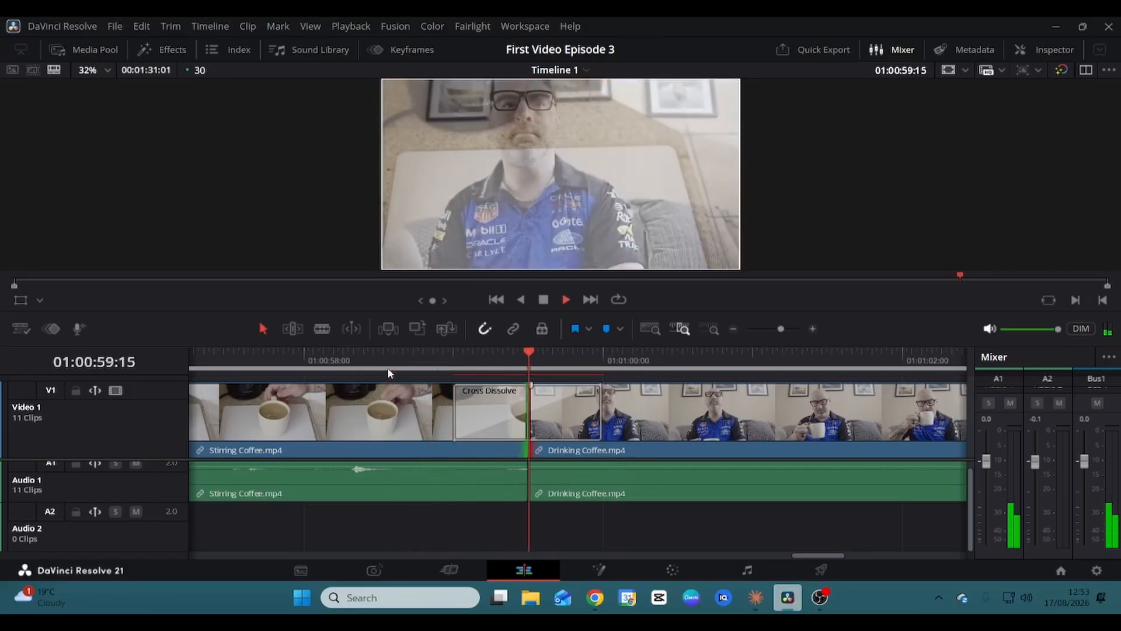
key(space)
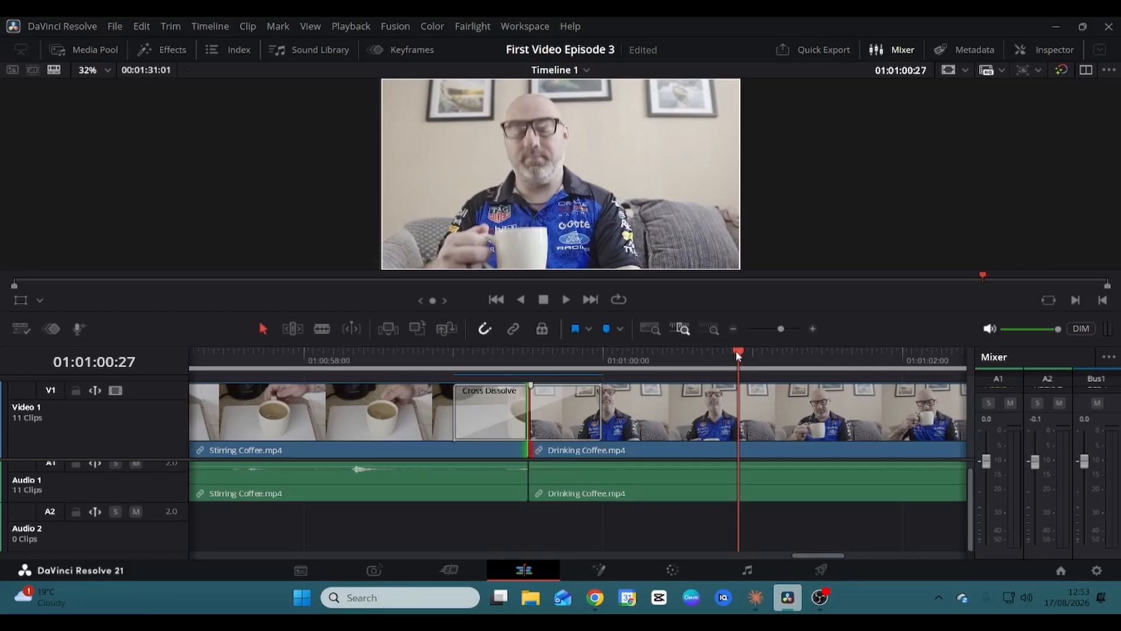
drag(737, 352, 1, 371)
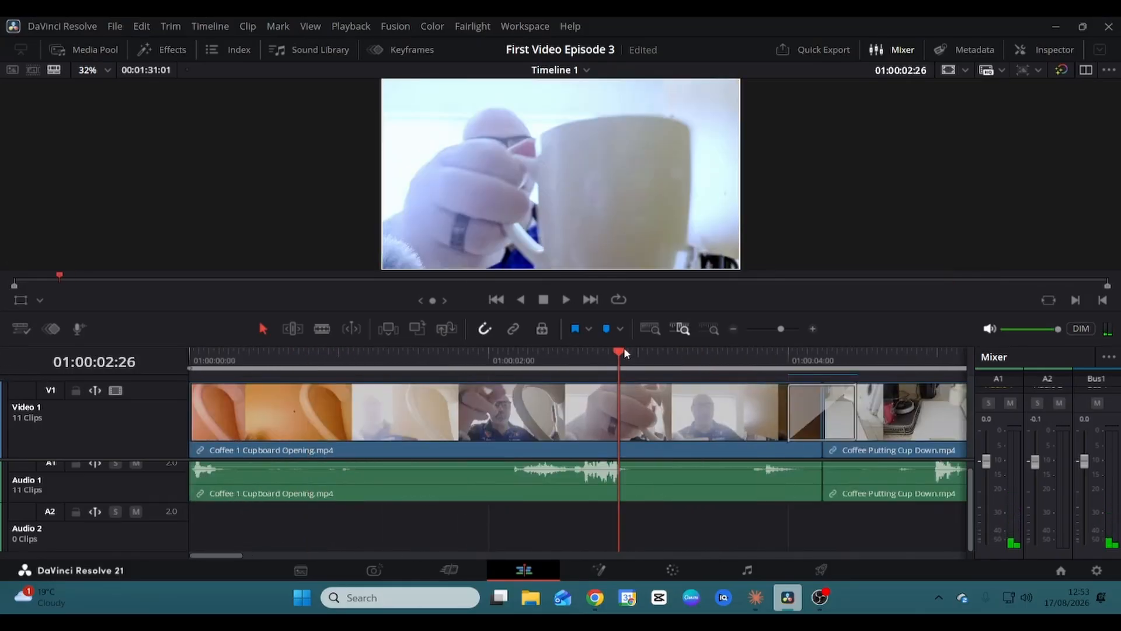
Drag Desert Sky - Silent Partner.mp3 from the Media Pool onto Audio 2 at 01:00:00:00.
drag(621, 349, 567, 363)
key(Home)
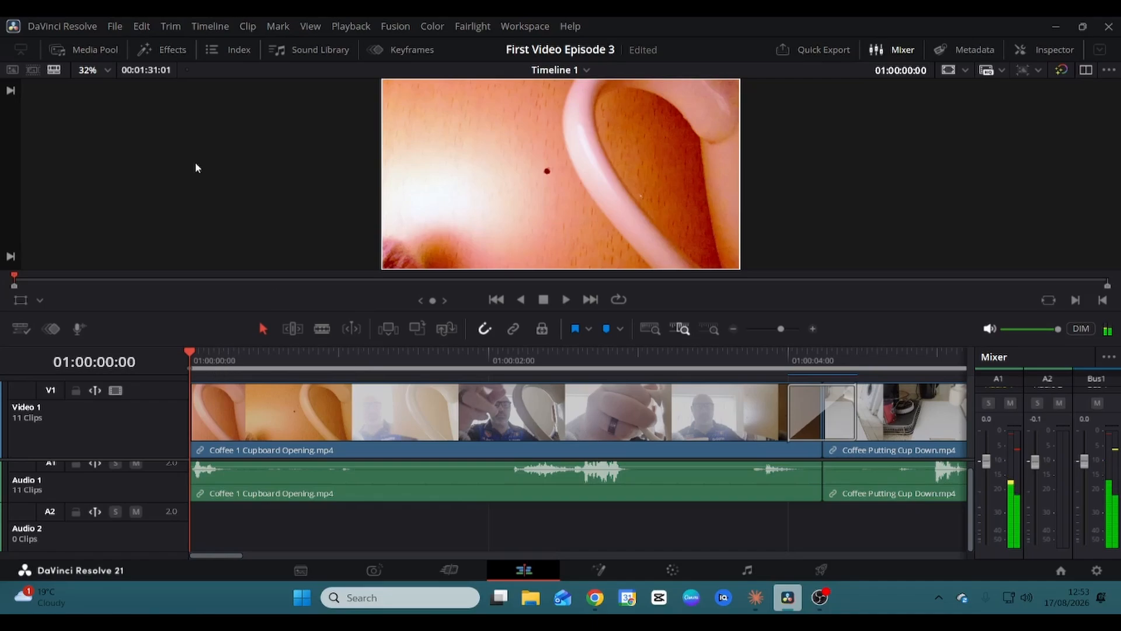
click(65, 48)
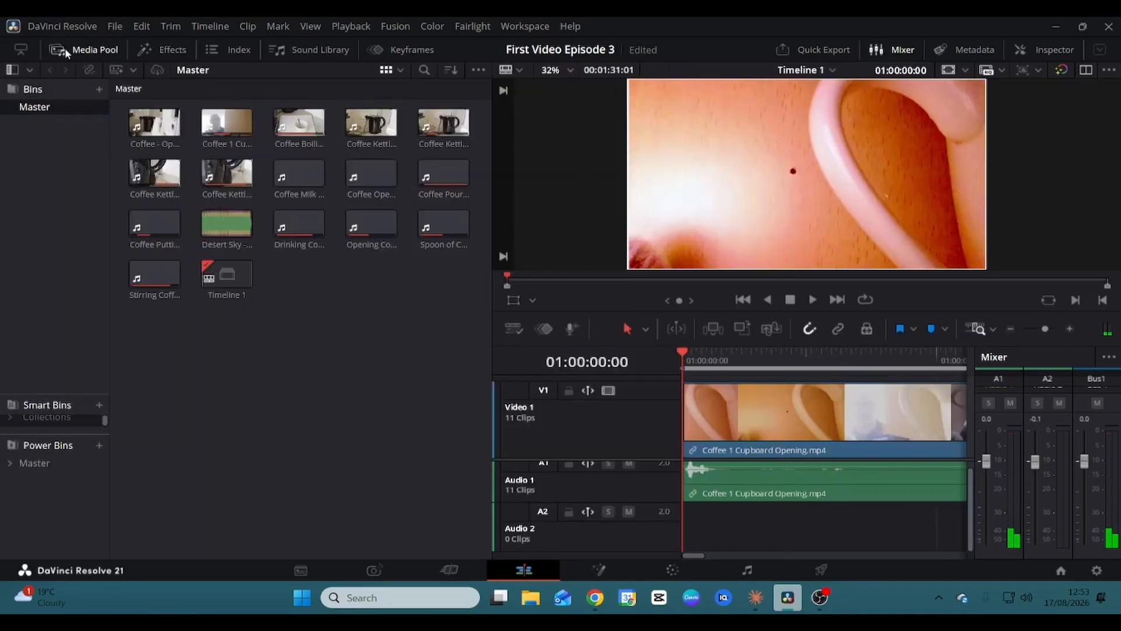
click(228, 234)
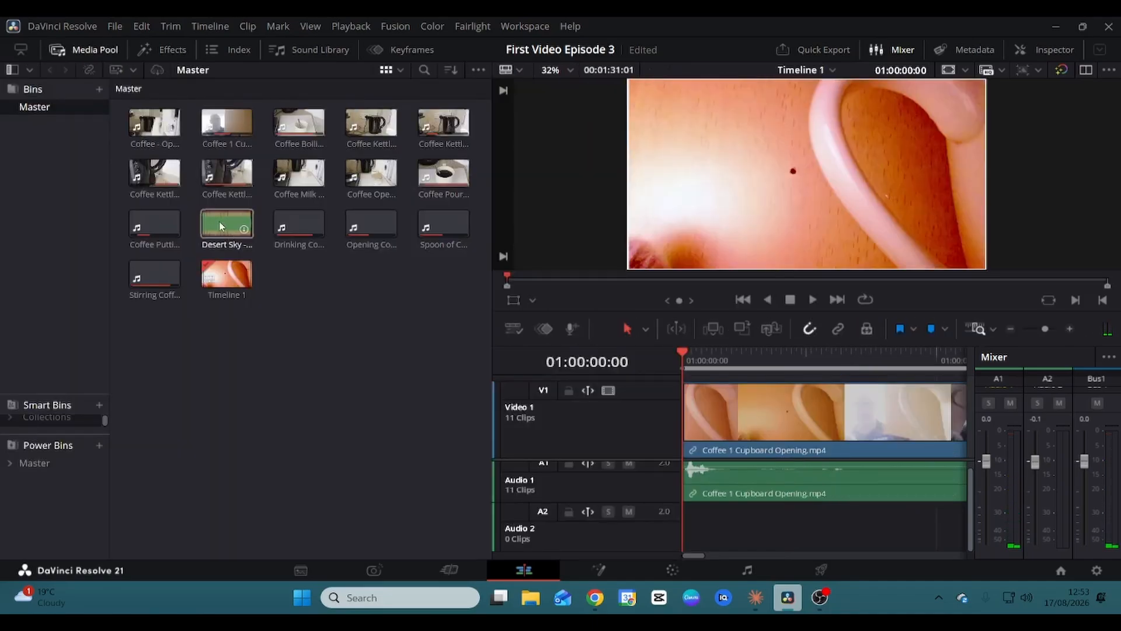
double_click(223, 227)
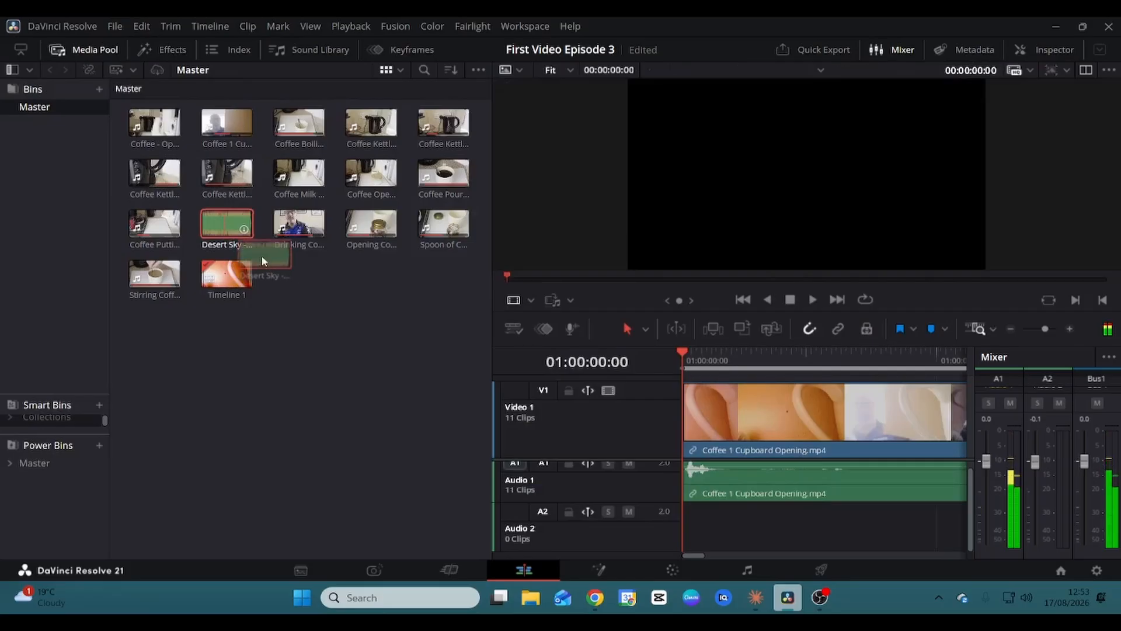
drag(223, 226, 681, 529)
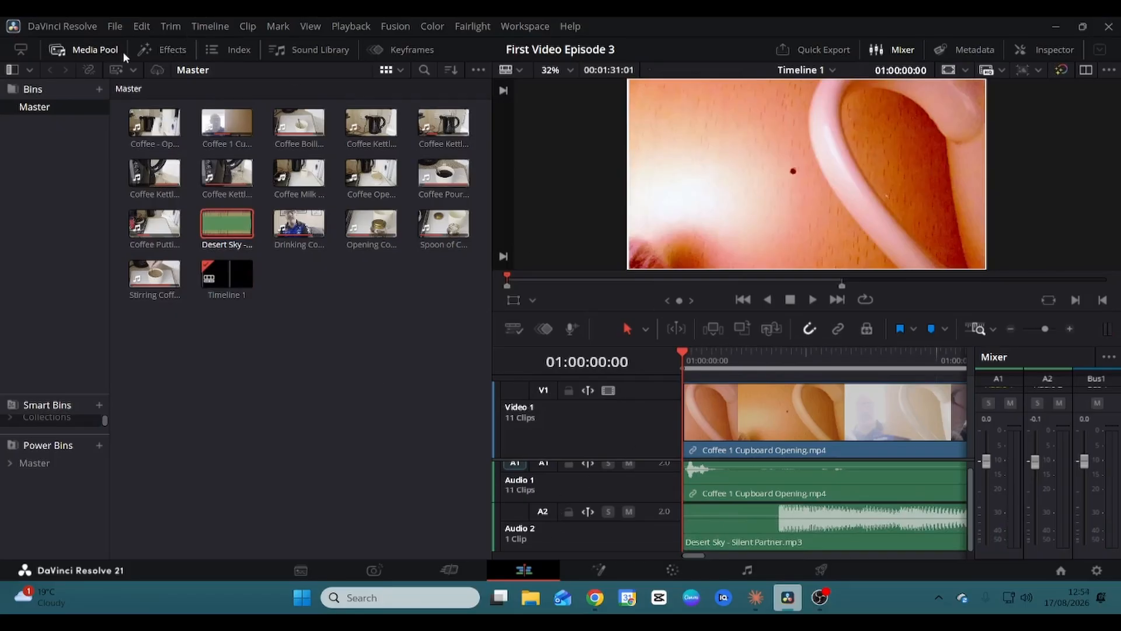
Shorten the Desert Sky clip on Audio 2 so it ends with the Drinking Coffee clip.
click(87, 50)
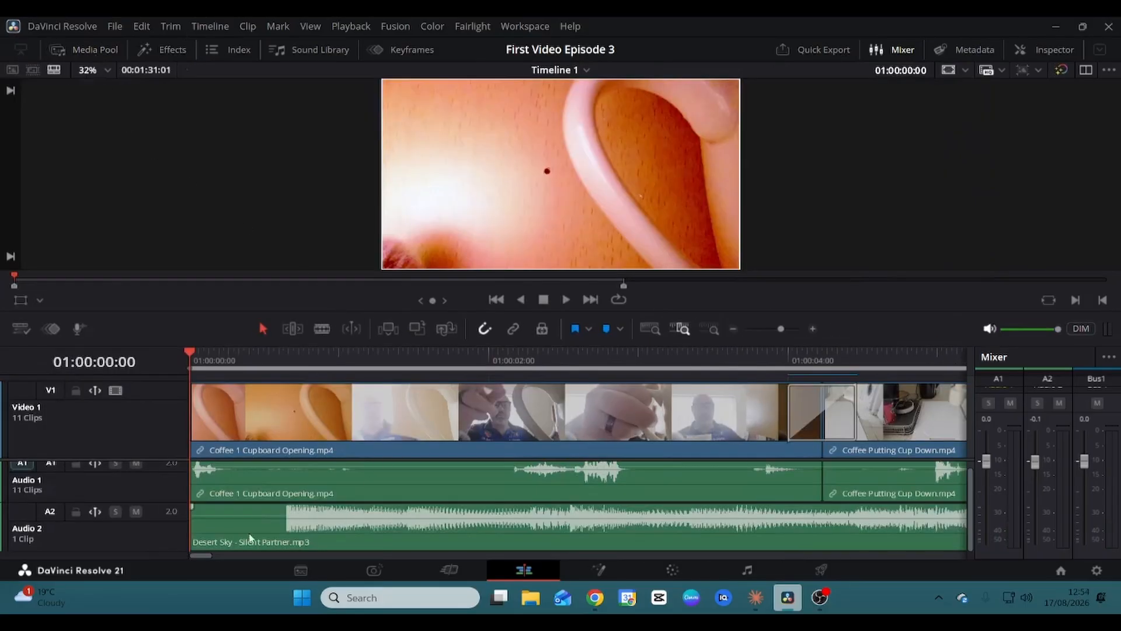
drag(204, 553, 947, 560)
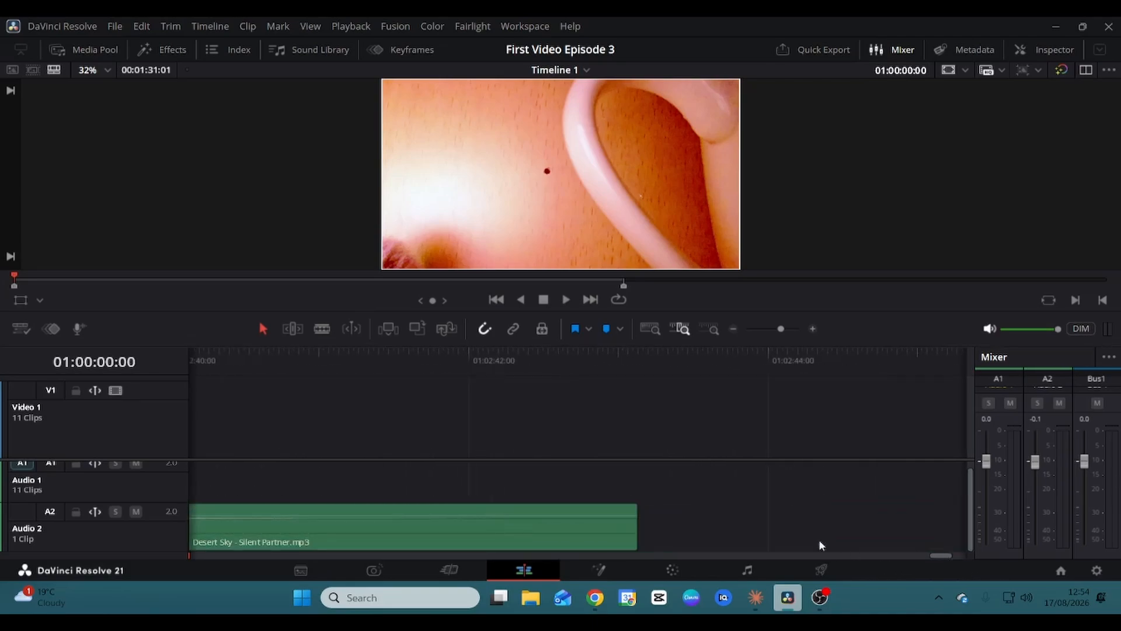
drag(636, 528, 825, 518)
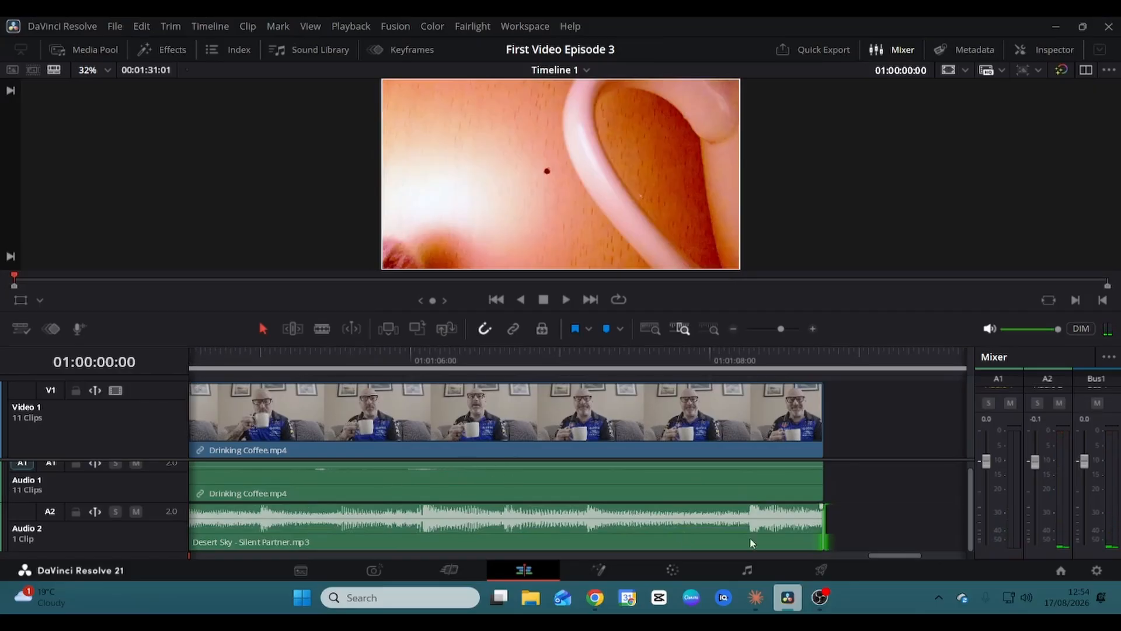
drag(894, 554, 750, 559)
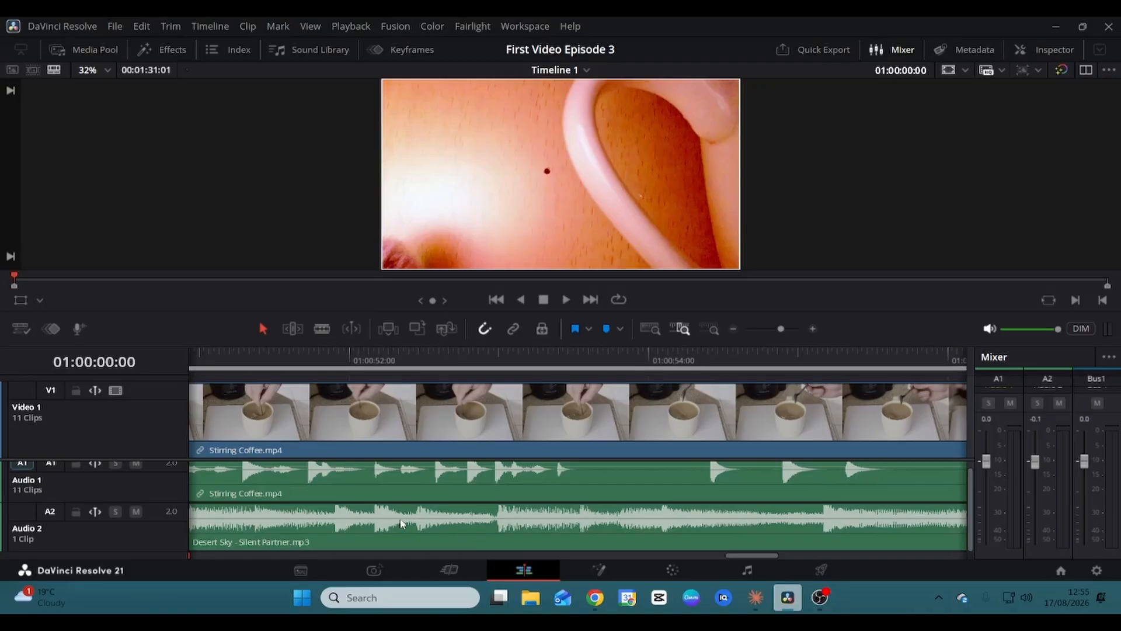
click(747, 572)
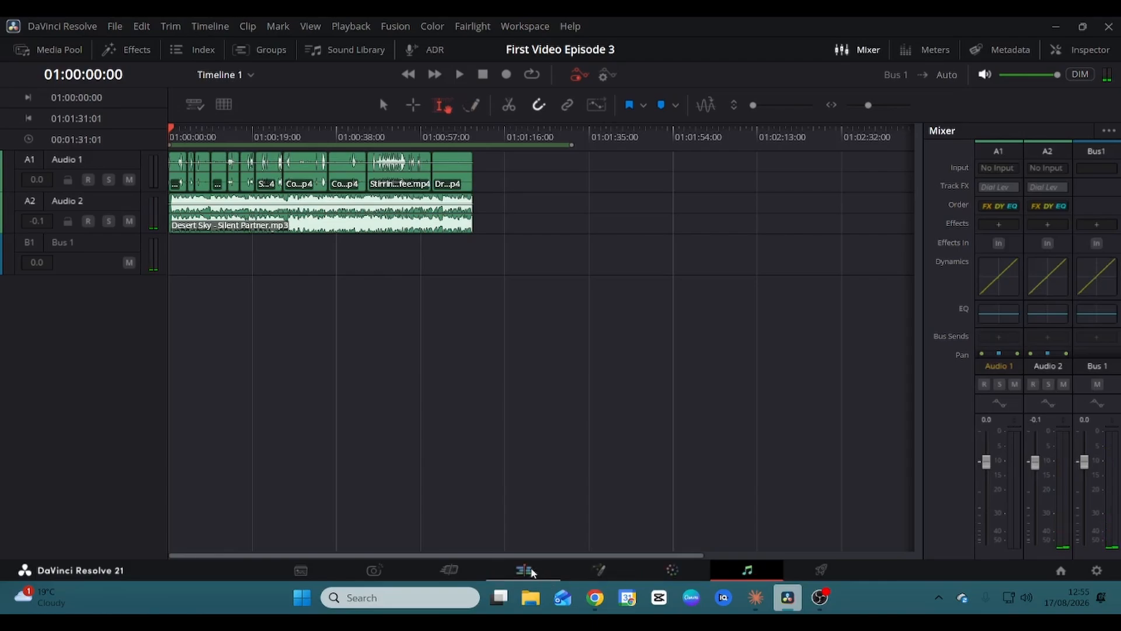
click(600, 570)
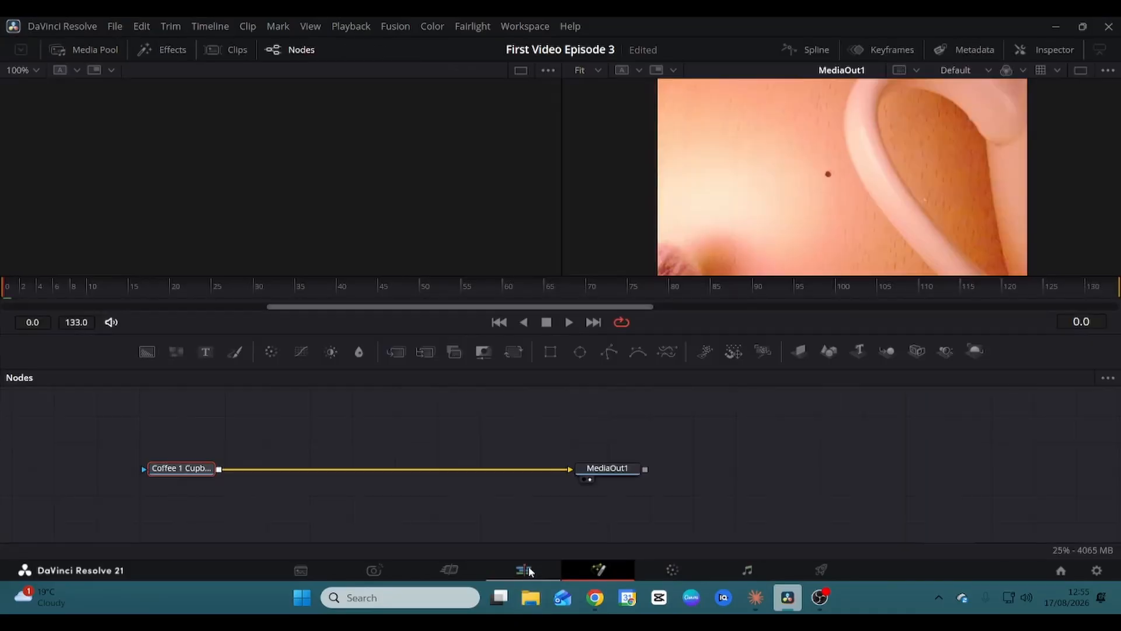
click(528, 570)
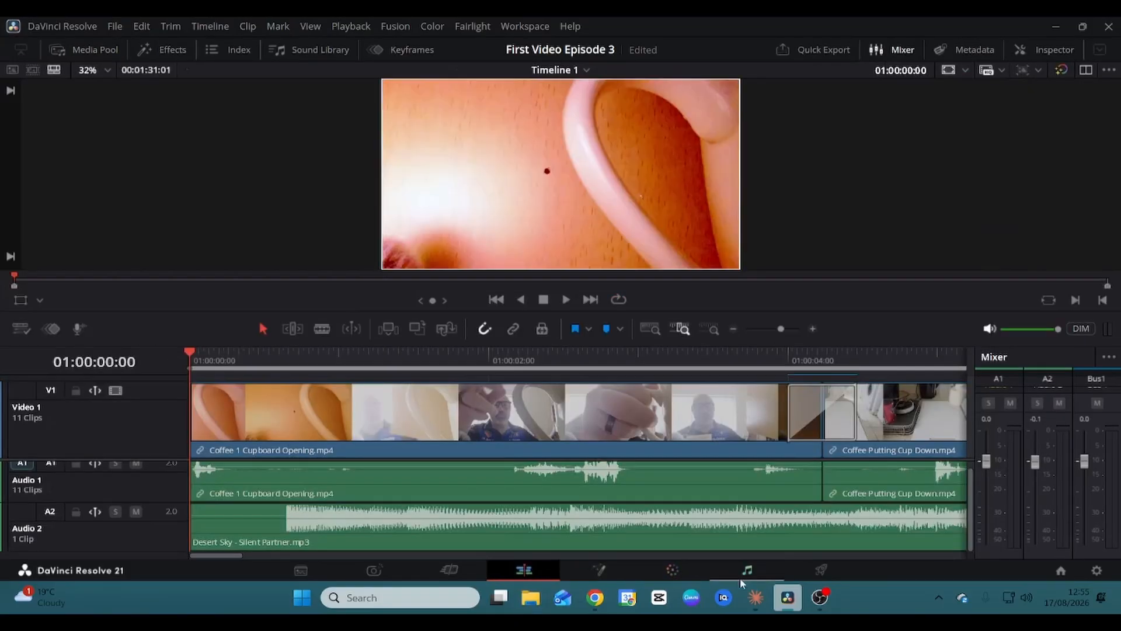
click(673, 570)
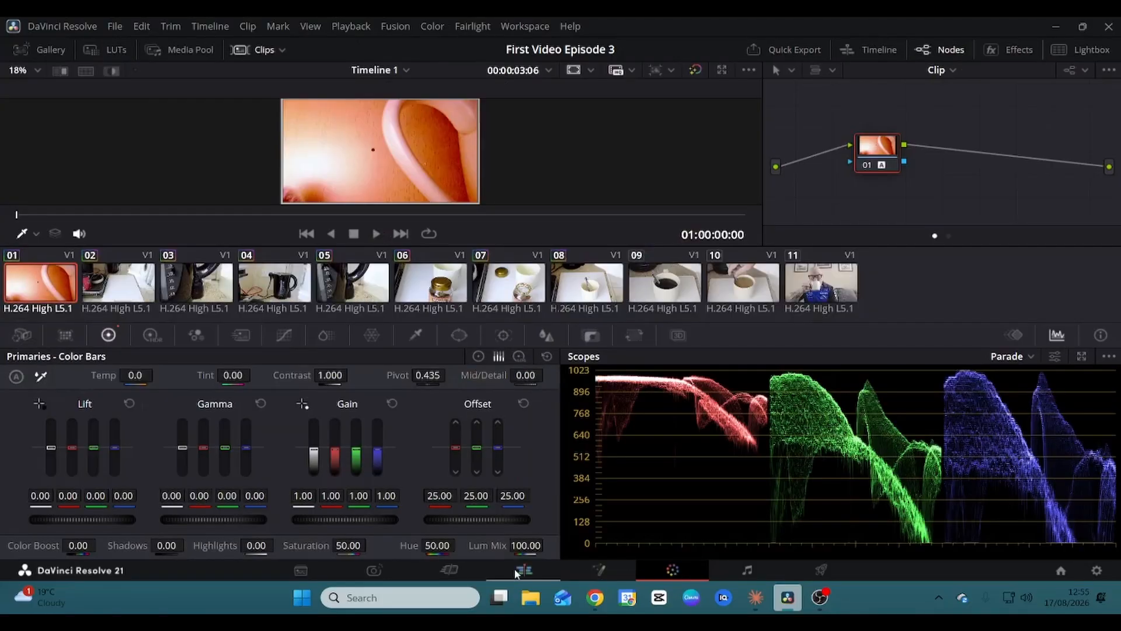
click(529, 570)
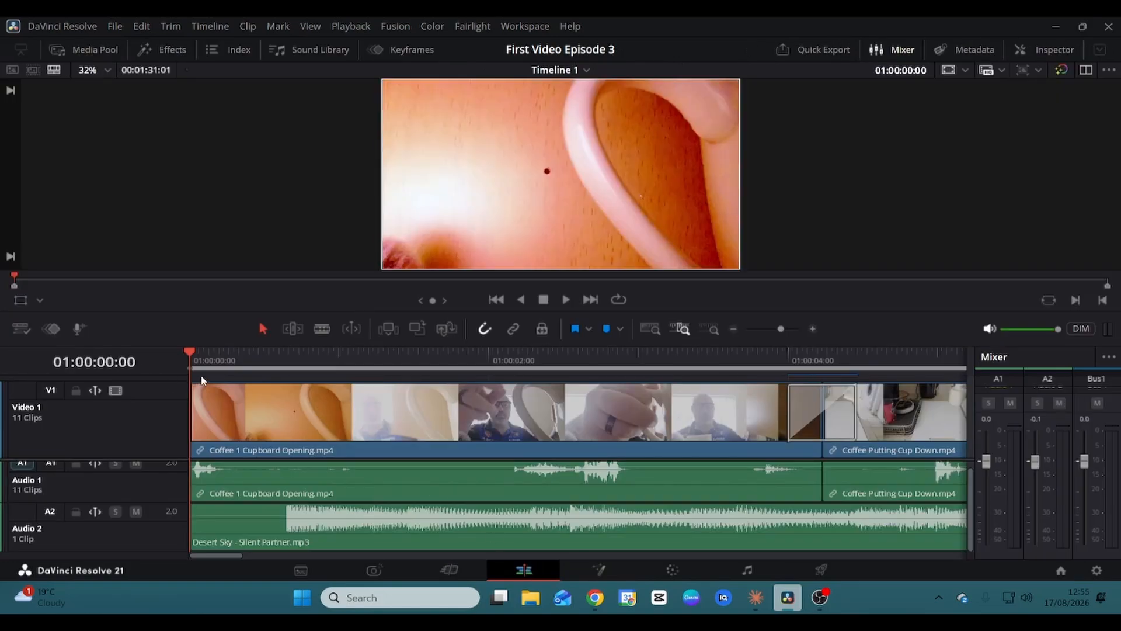
Select the coffee clips on the timeline and apply Color > Auto Color to them.
drag(200, 377, 599, 454)
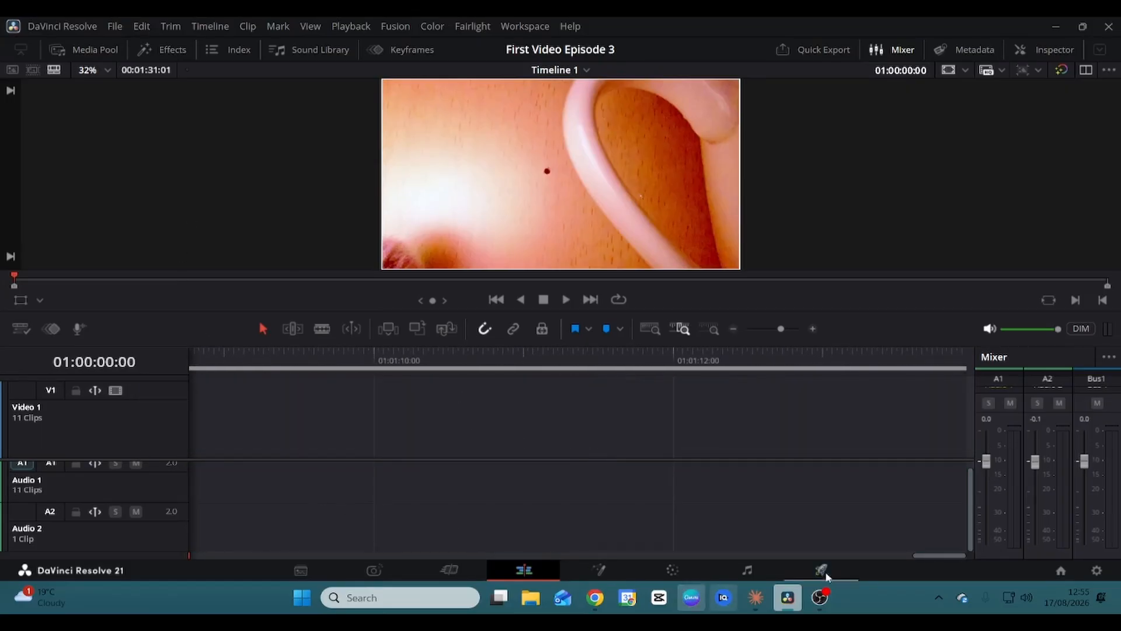
drag(944, 553, 870, 562)
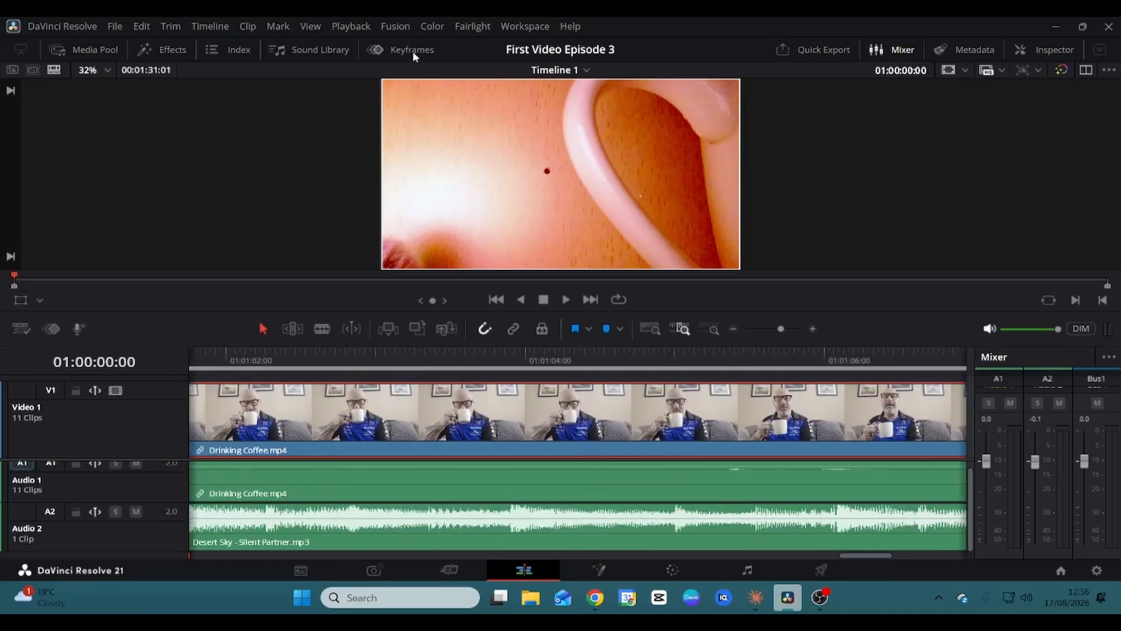
click(433, 27)
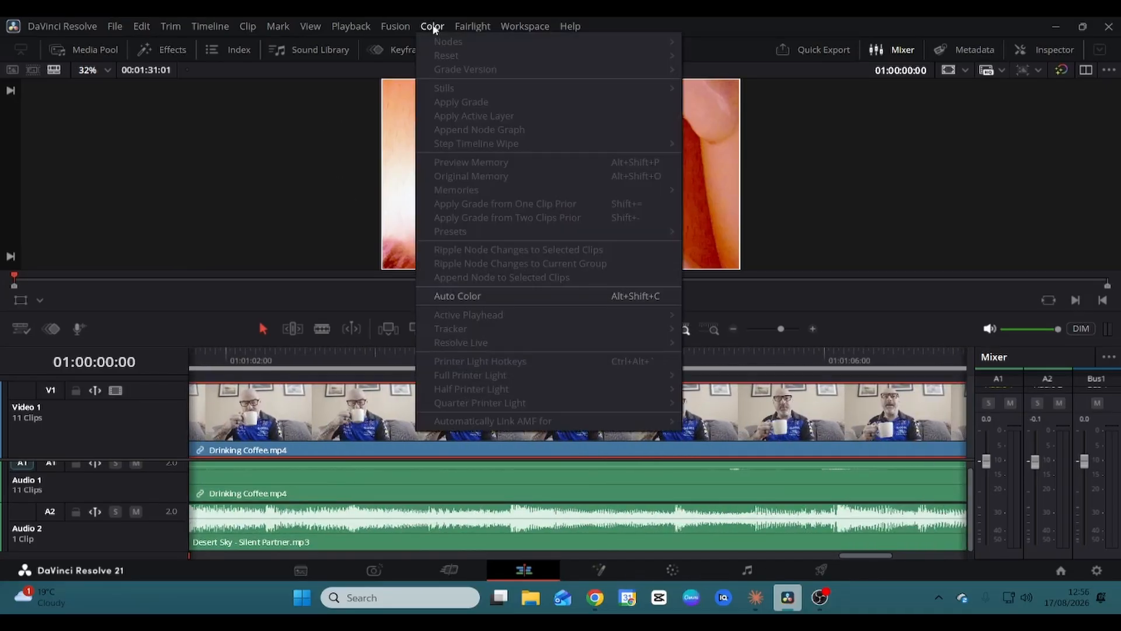
click(500, 298)
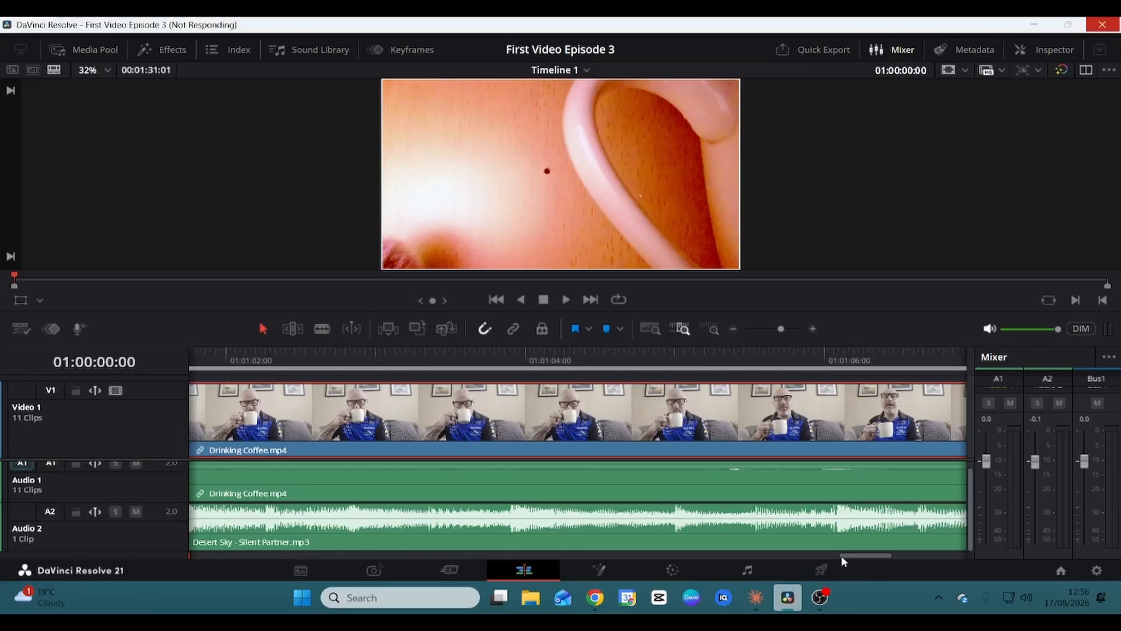
mouse_move(841, 556)
mouse_down()
mouse_move(826, 555)
mouse_move(854, 551)
mouse_move(445, 554)
mouse_move(827, 554)
mouse_up()
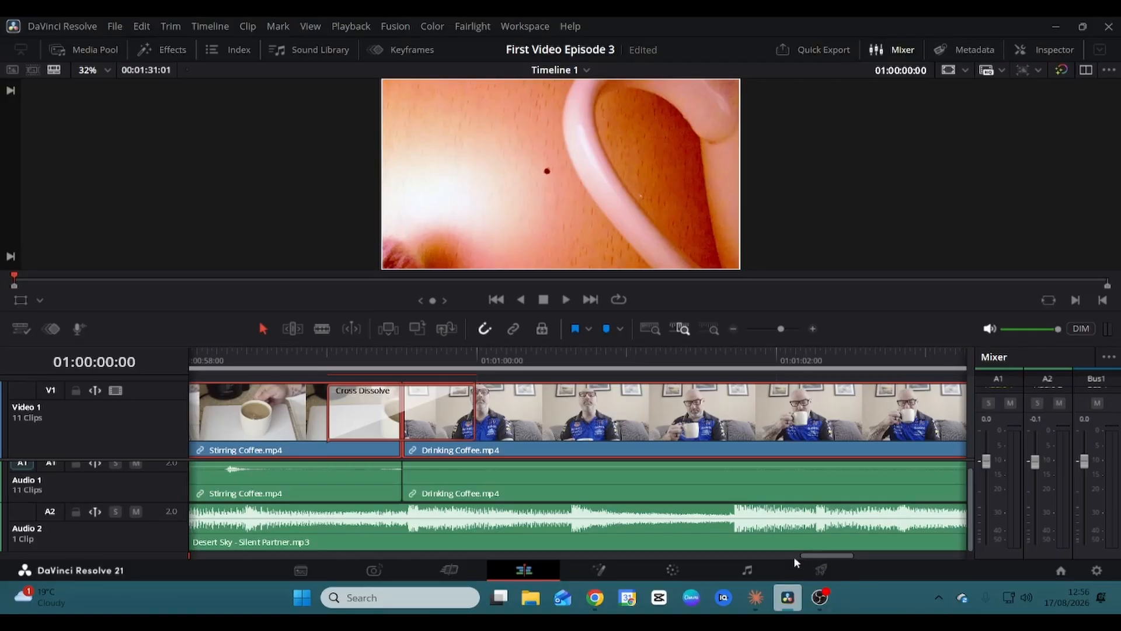
Switch to the Fairlight page showing the coffee audio on Audio 1 and Desert Sky on Audio 2.
click(749, 571)
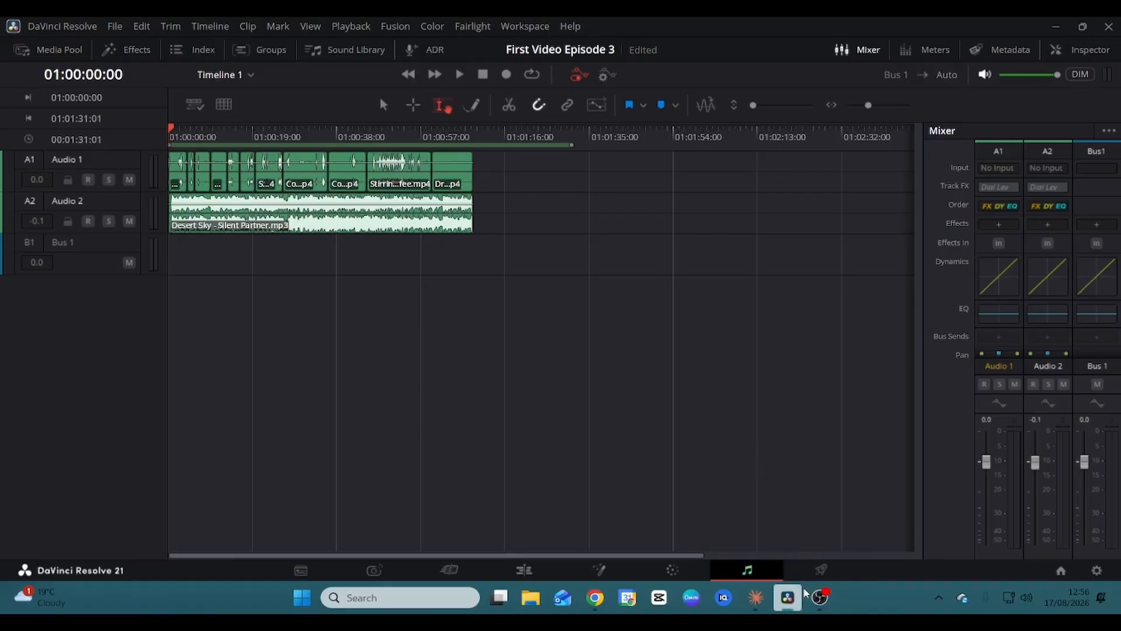
mouse_move(822, 609)
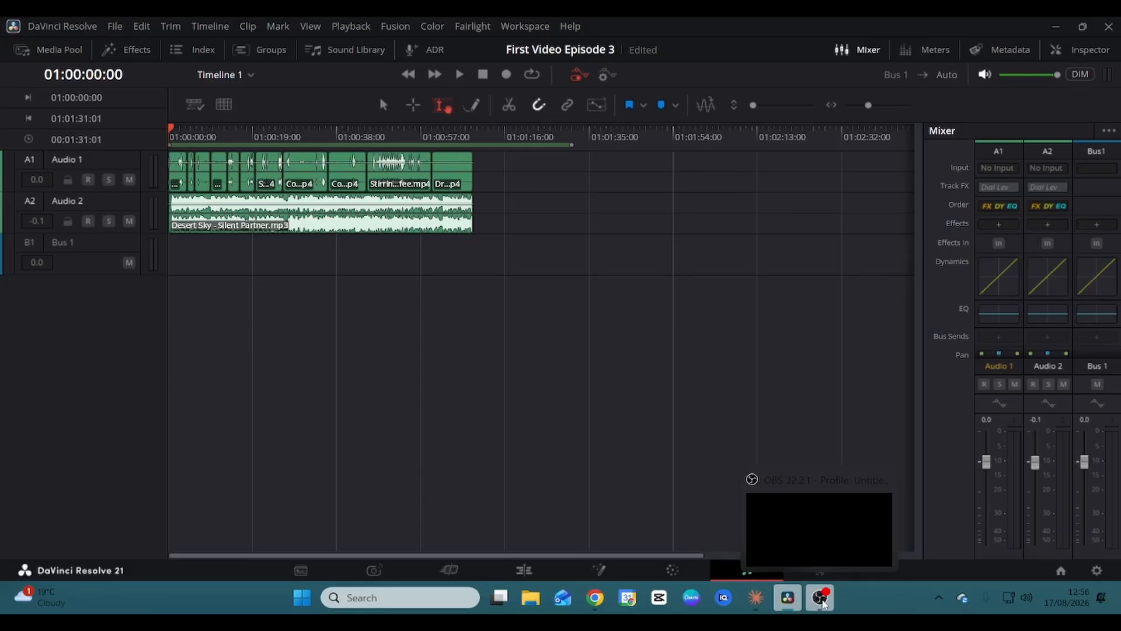
click(820, 601)
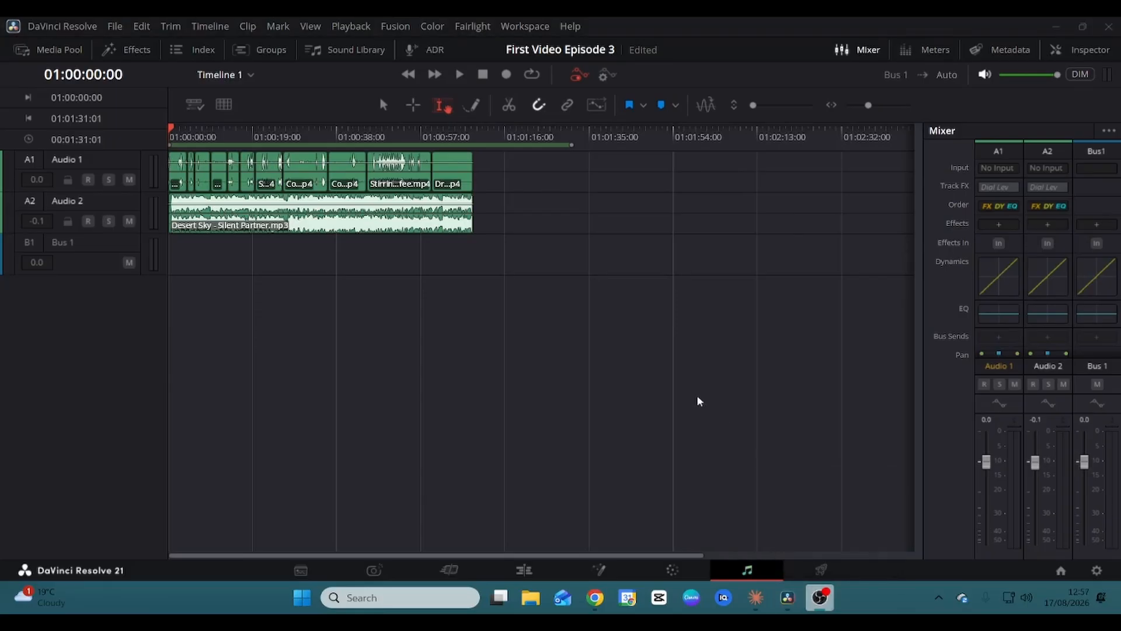